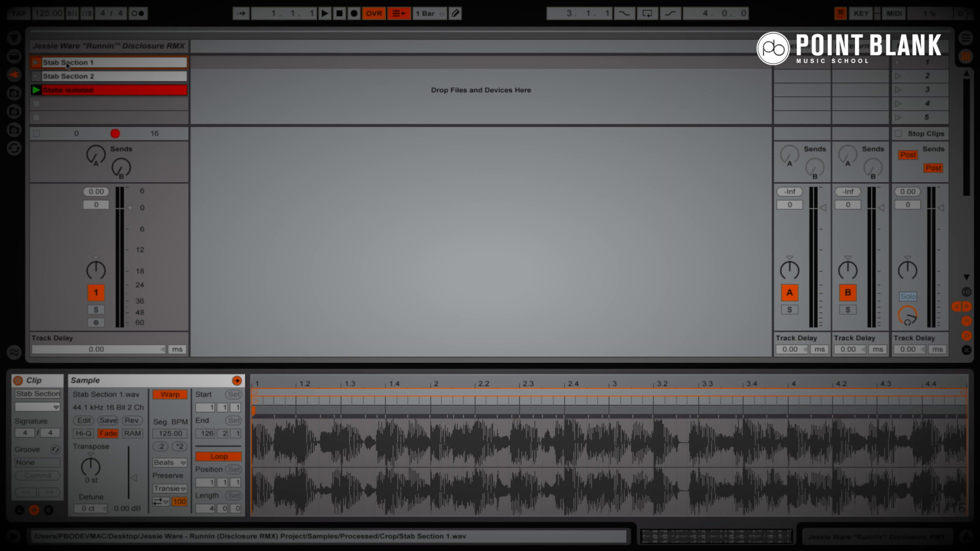
- Open the Stab Section 2.wav clip, then show the Stabs isolated.wav clip's waveform
{"action": "left_click", "coordinate": [68, 79]}
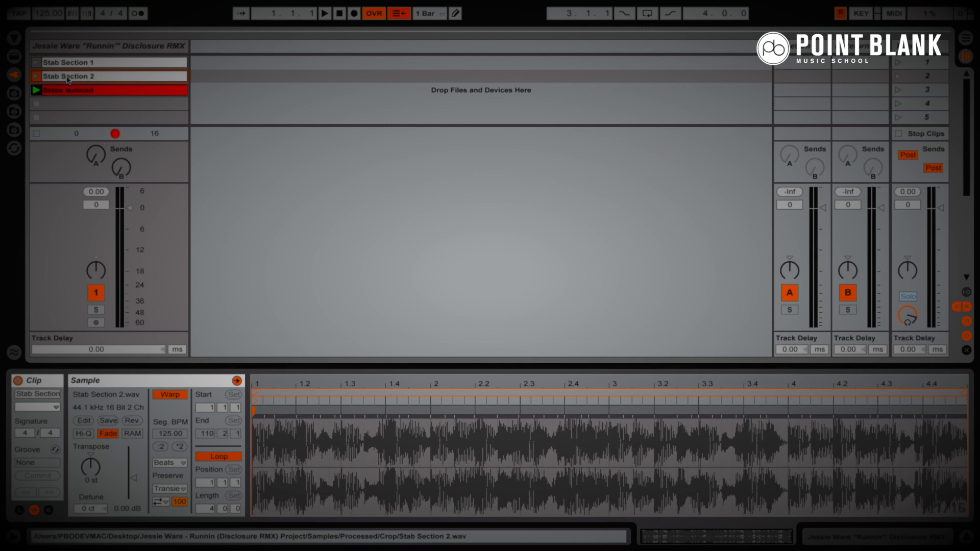
{"action": "left_click", "coordinate": [68, 93]}
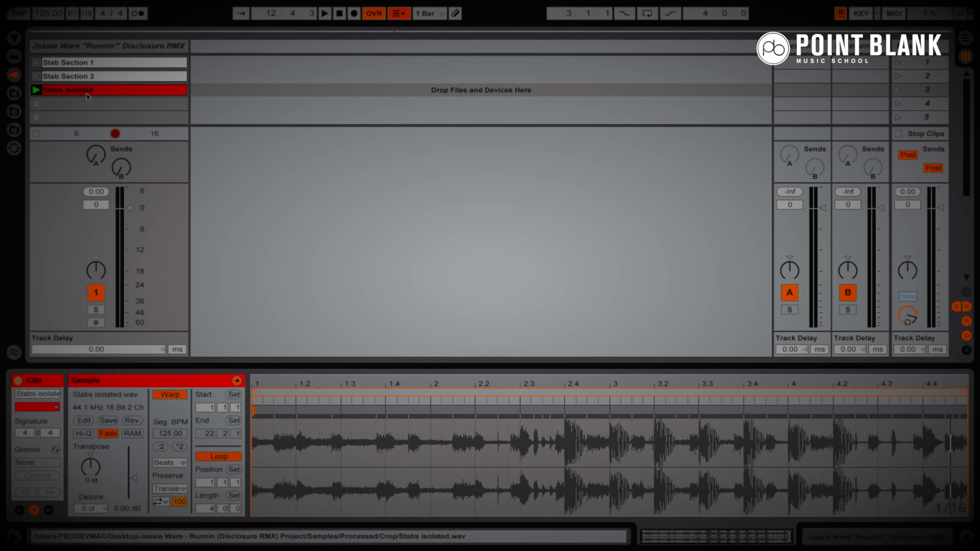
- Load Melodyne from Audio Units > Celemony onto Stabs isolated and transfer its audio during playback
{"action": "left_click", "coordinate": [15, 38]}
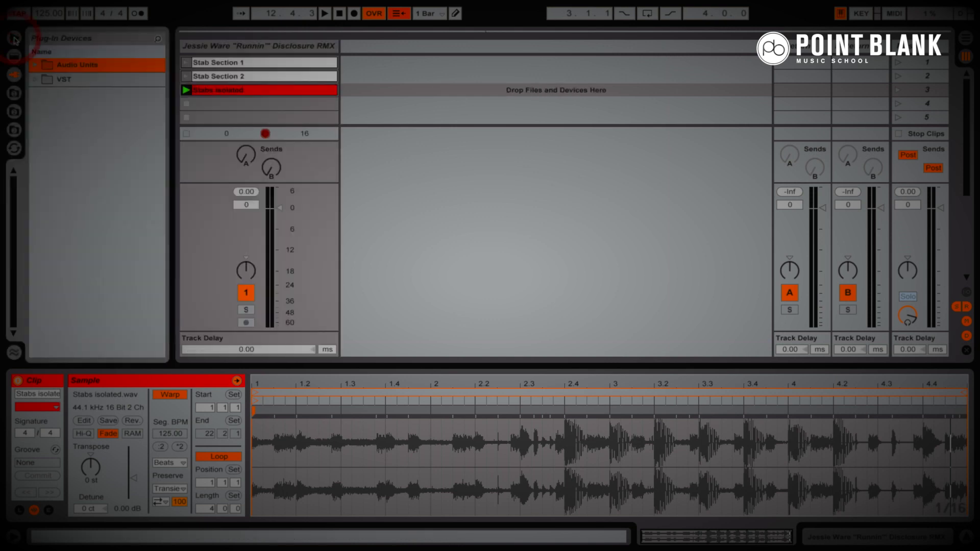
{"action": "left_click", "coordinate": [35, 65]}
{"action": "left_click", "coordinate": [45, 94]}
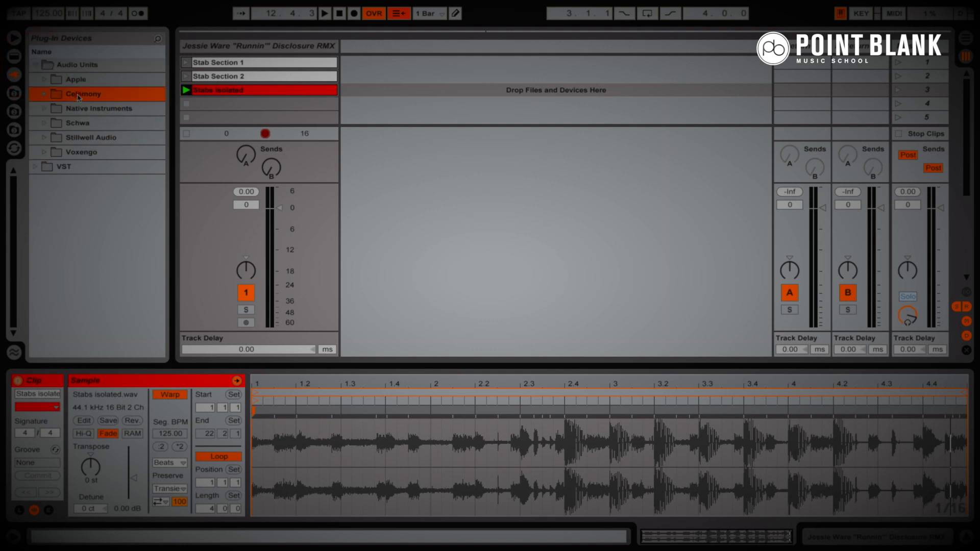
{"action": "left_click", "coordinate": [99, 109]}
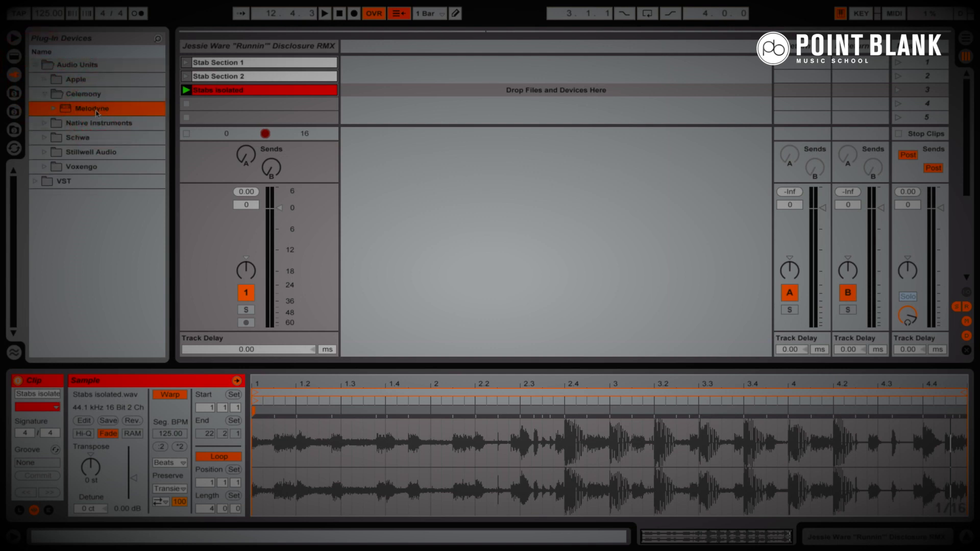
{"action": "double_click", "coordinate": [92, 110]}
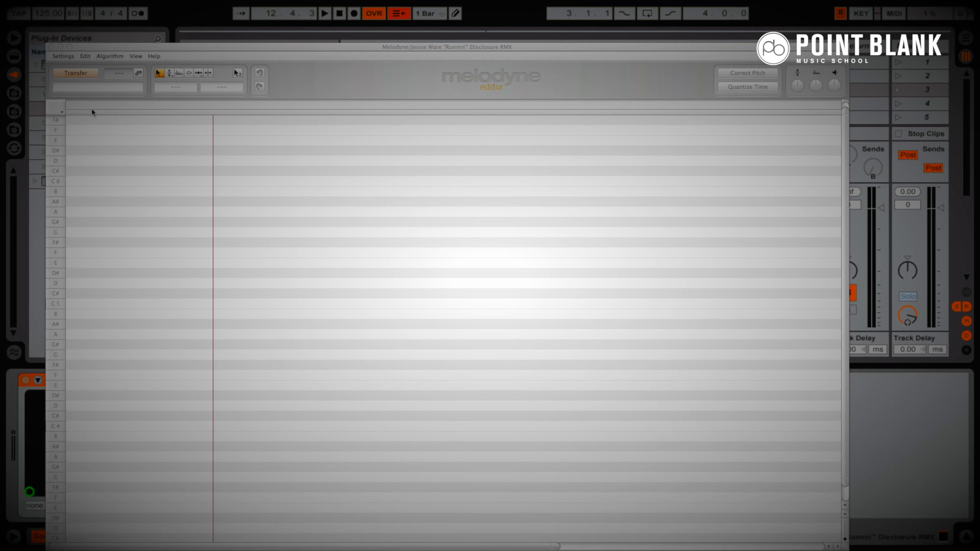
{"action": "left_click", "coordinate": [89, 75]}
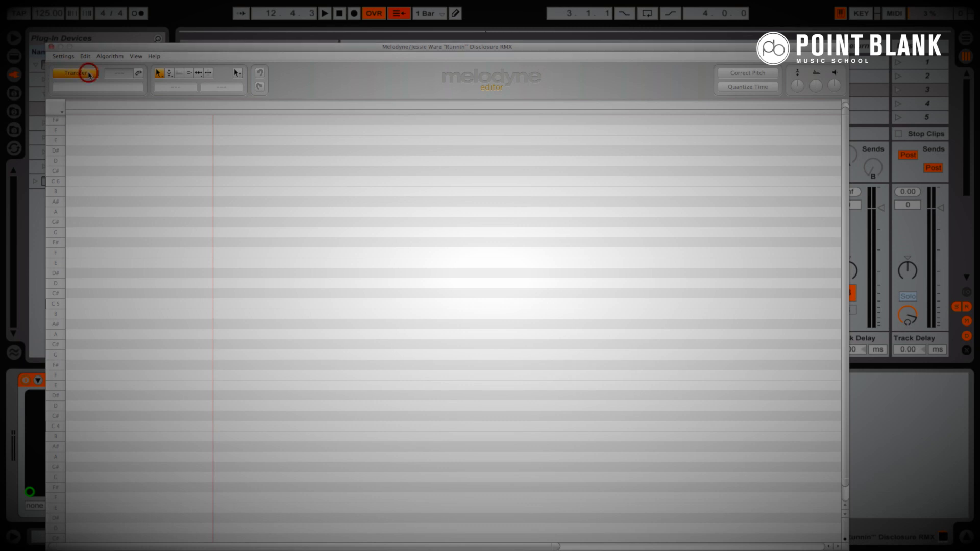
{"action": "key", "text": "space"}
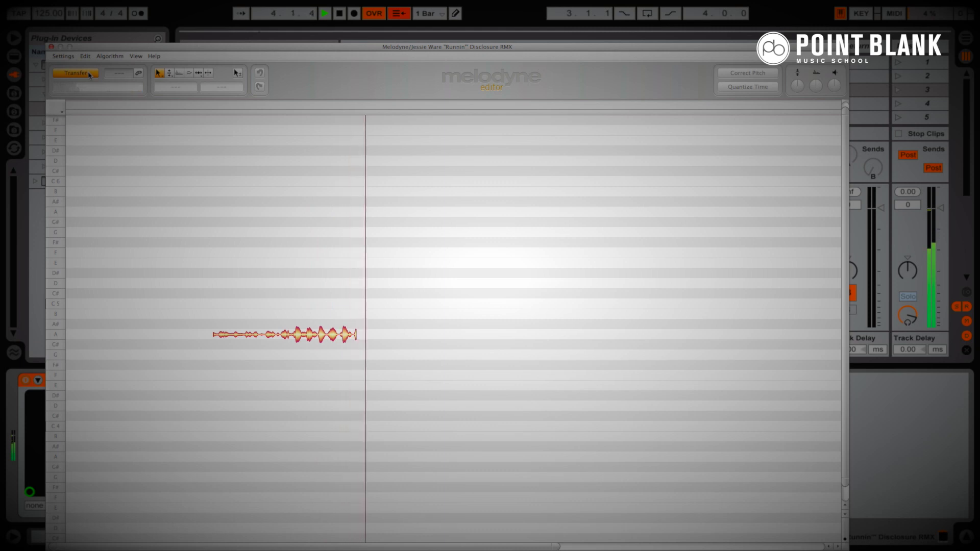
- End the capture, delete the stray high and low notes, and audition the three chord lines
{"action": "key", "text": "space"}
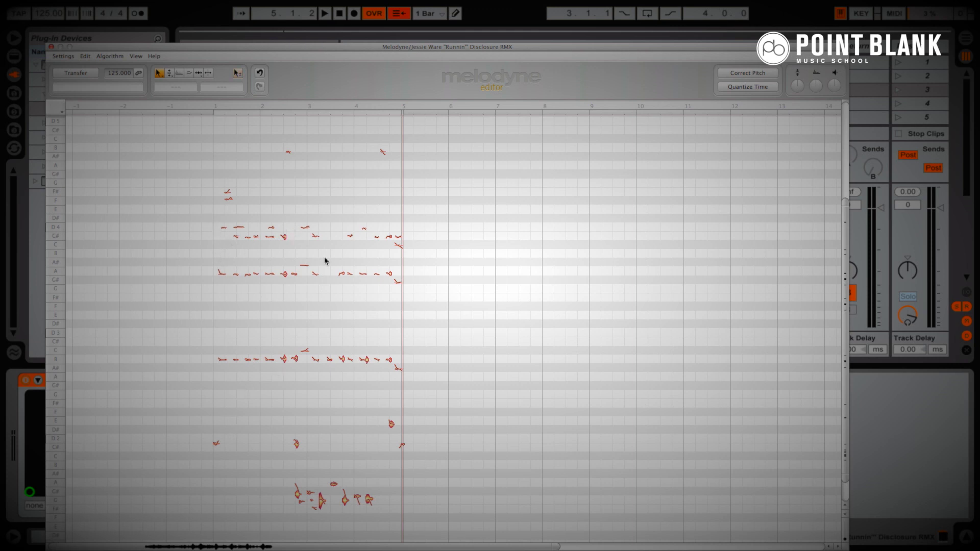
{"action": "left_click_drag", "start_coordinate": [199, 139], "coordinate": [473, 204]}
{"action": "key", "text": "Delete"}
{"action": "left_click_drag", "start_coordinate": [198, 405], "coordinate": [494, 526]}
{"action": "key", "text": "Delete"}
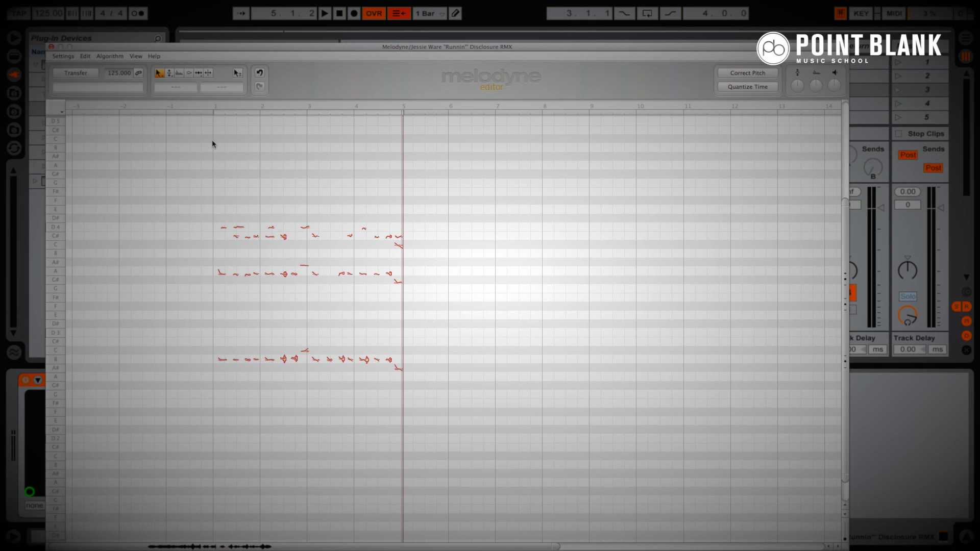
{"action": "key", "text": "space"}
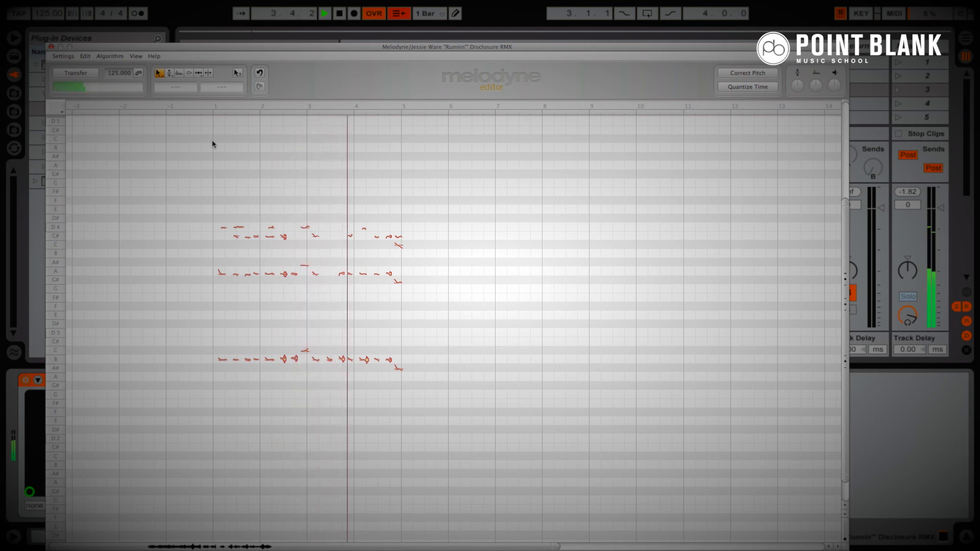
{"action": "key", "text": "space"}
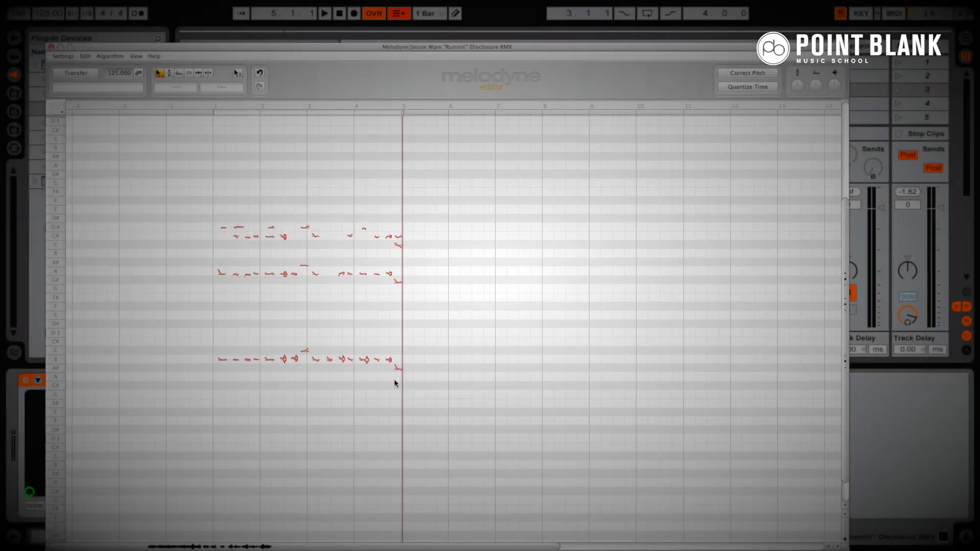
- Save the Melodyne notes as a MIDI file named 'runnin stab' on the Desktop
{"action": "left_click", "coordinate": [64, 56]}
{"action": "left_click", "coordinate": [74, 77]}
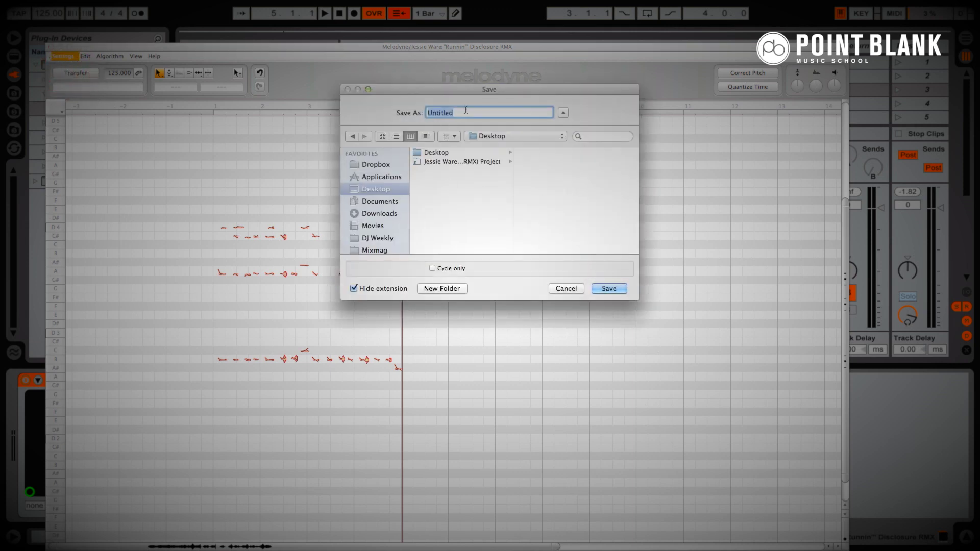
{"action": "type", "text": "runnin stab"}
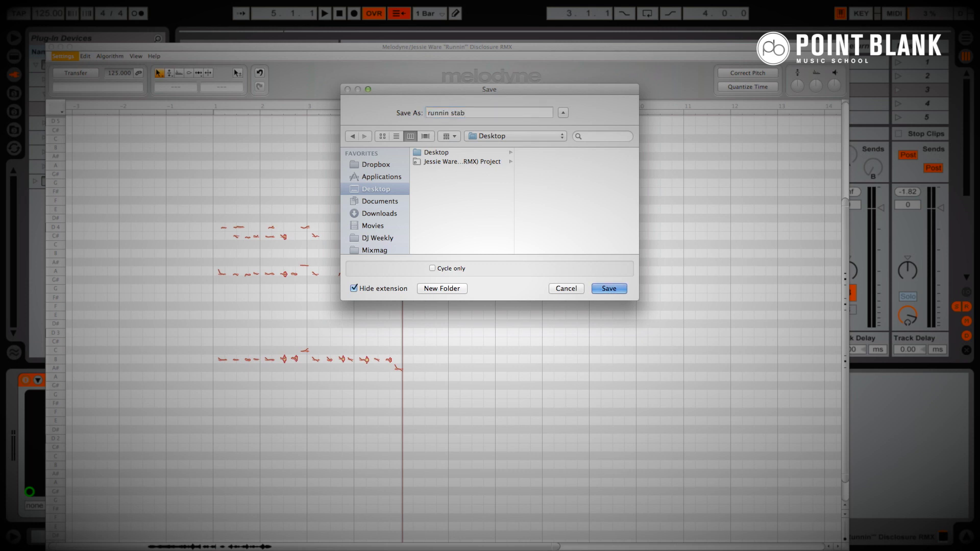
{"action": "key", "text": "Return"}
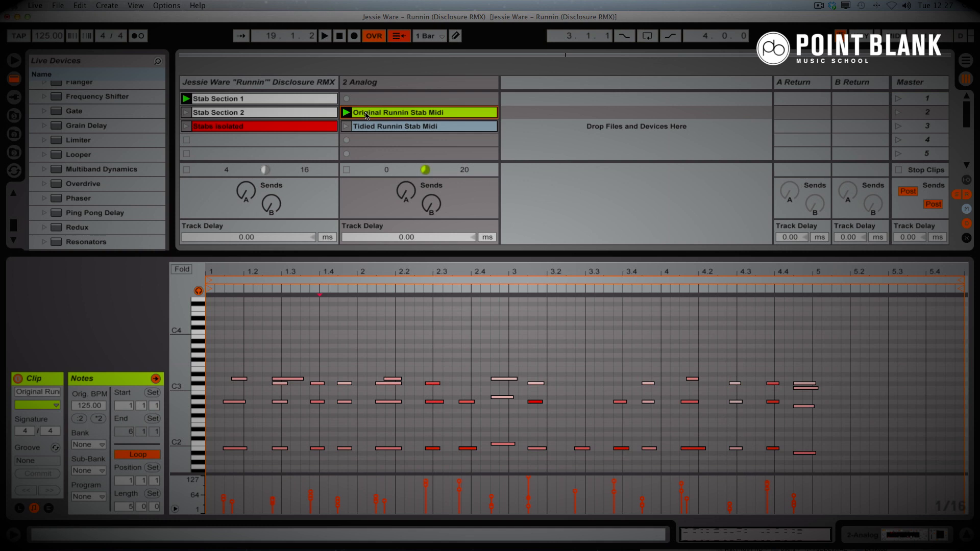
- Set every note in the Original Runnin Stab Midi clip to velocity 127
{"action": "left_click", "coordinate": [348, 342]}
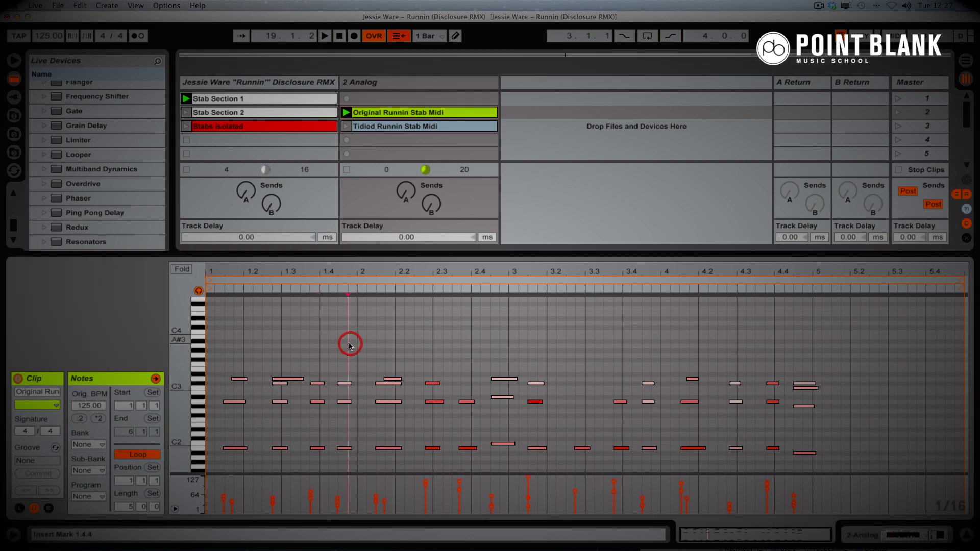
{"action": "key", "text": "super+a"}
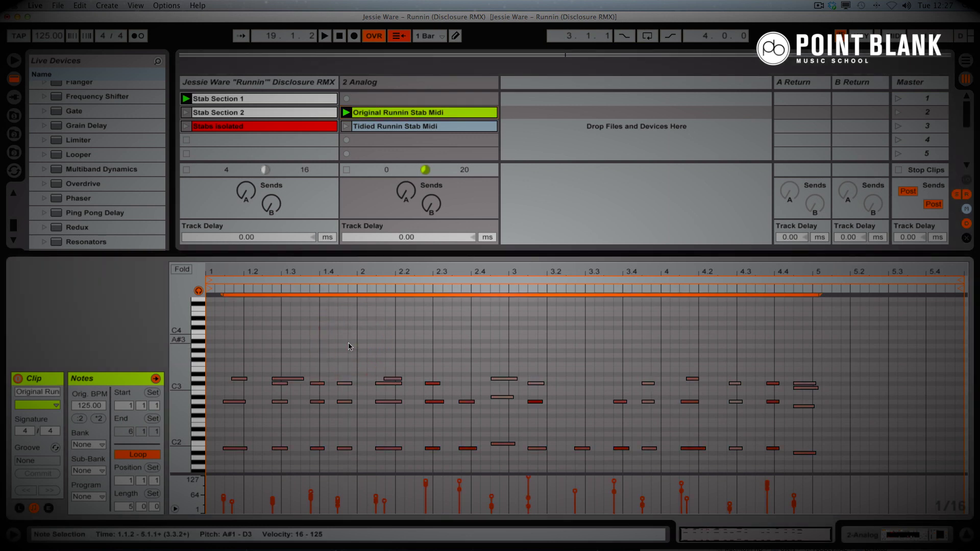
{"action": "mouse_move", "coordinate": [312, 495]}
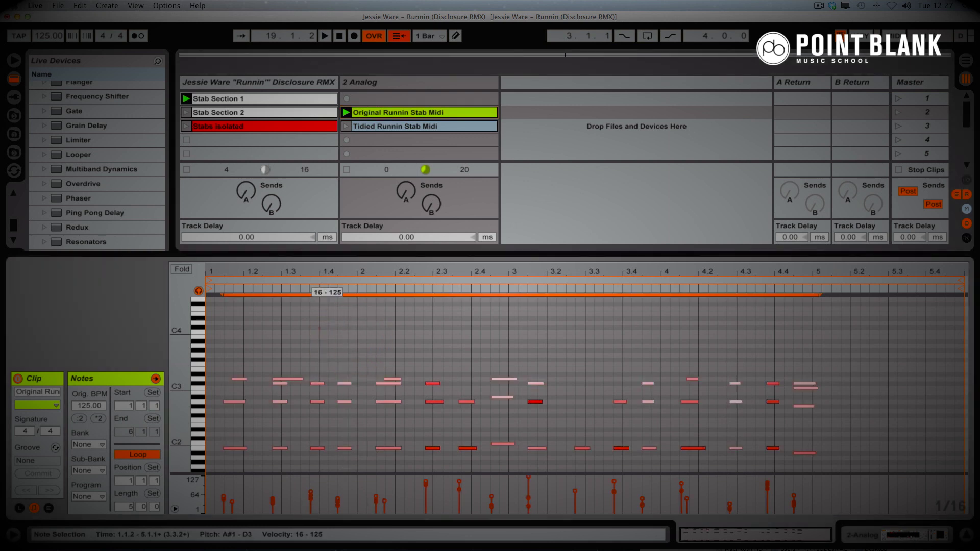
{"action": "left_click", "coordinate": [366, 352]}
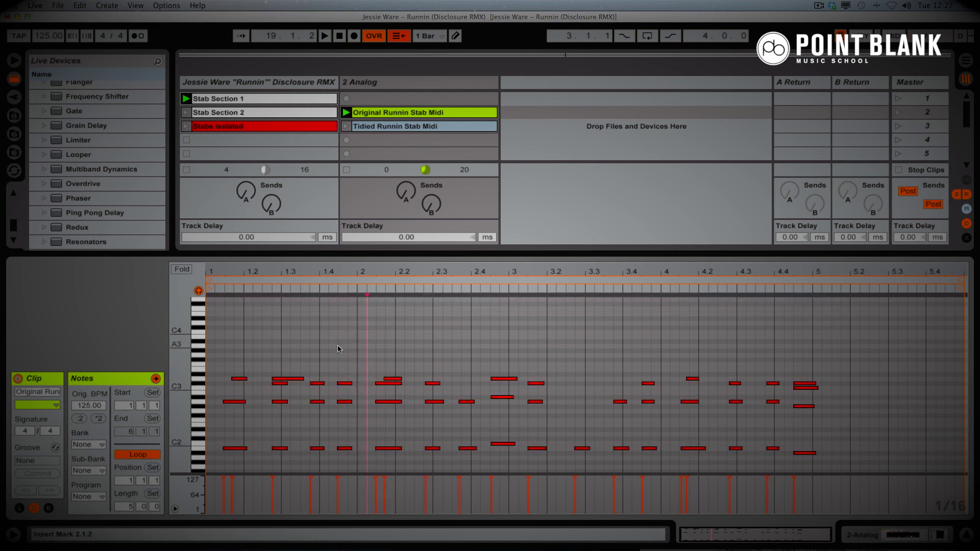
- Quantize all notes to the grid and shorten the D3 note at 1.2.4 by a sixteenth
{"action": "key", "text": "ctrl+a"}
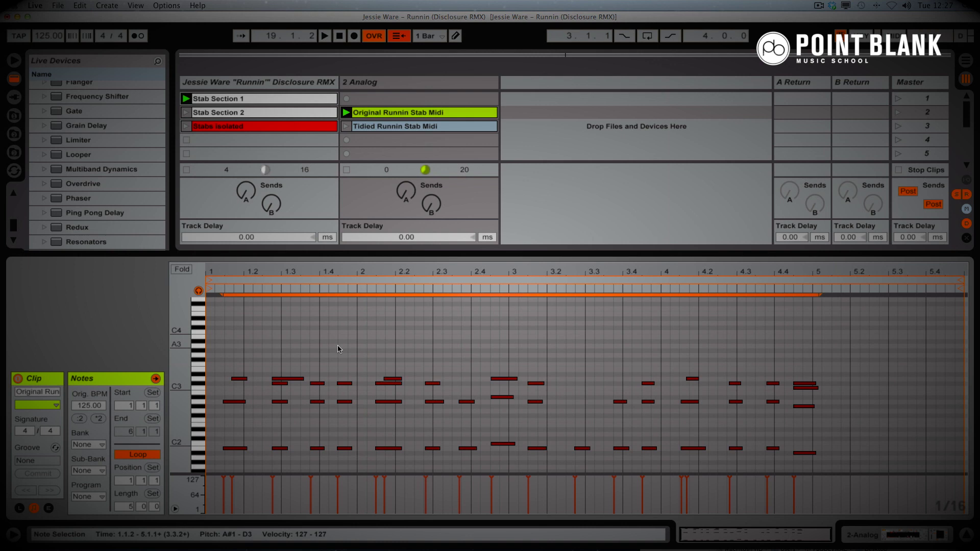
{"action": "key", "text": "ctrl+u"}
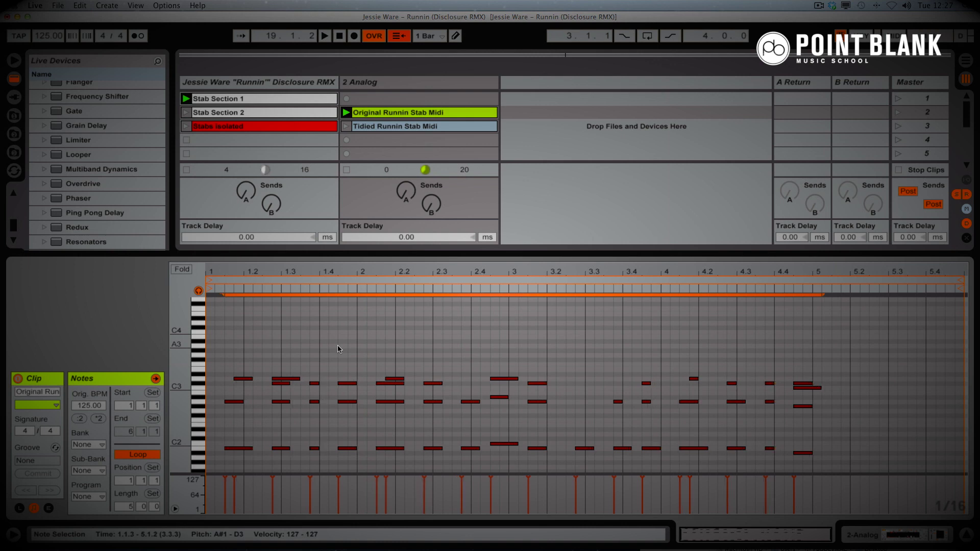
{"action": "left_click", "coordinate": [338, 345]}
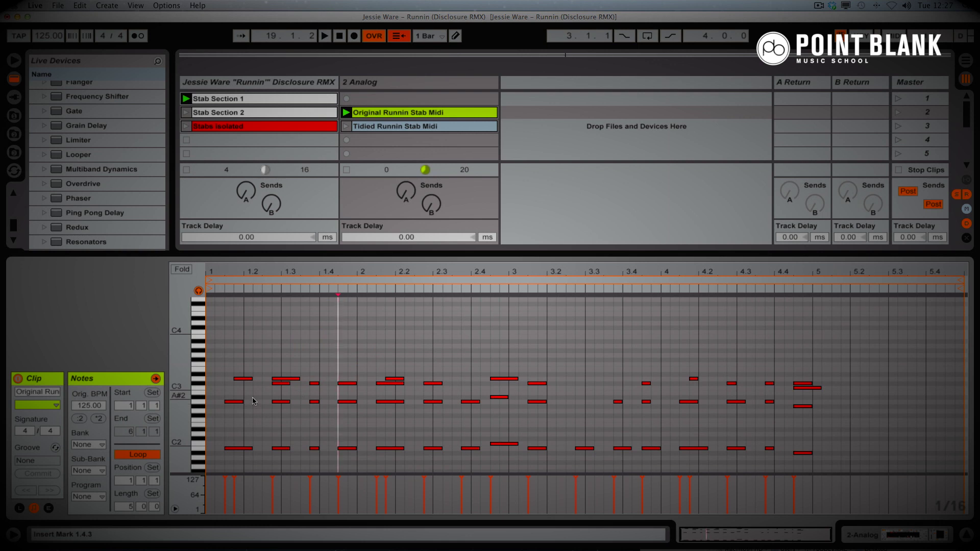
{"action": "left_click_drag", "start_coordinate": [299, 379], "coordinate": [291, 379]}
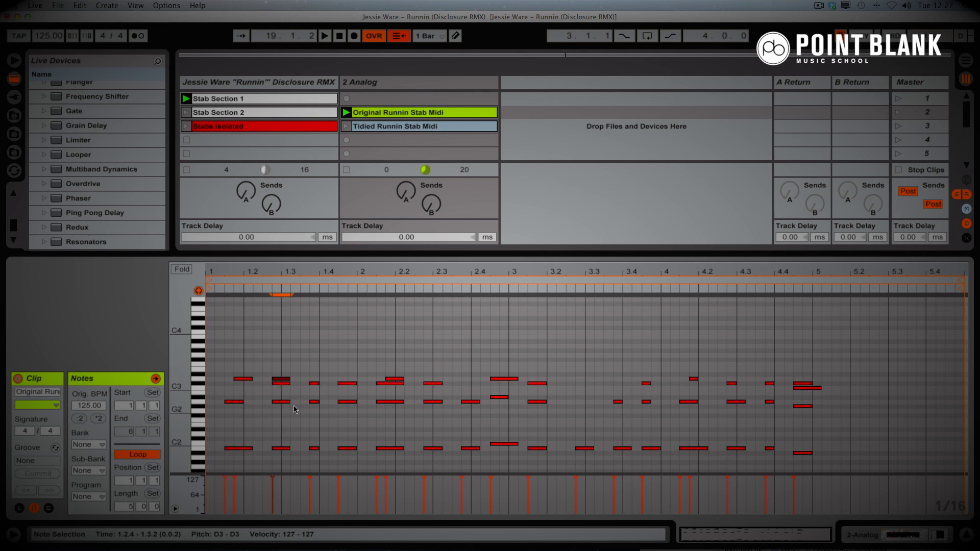
- Move the note at 1.1.4 one sixteenth earlier and lower it to C#3
{"action": "key", "text": "space"}
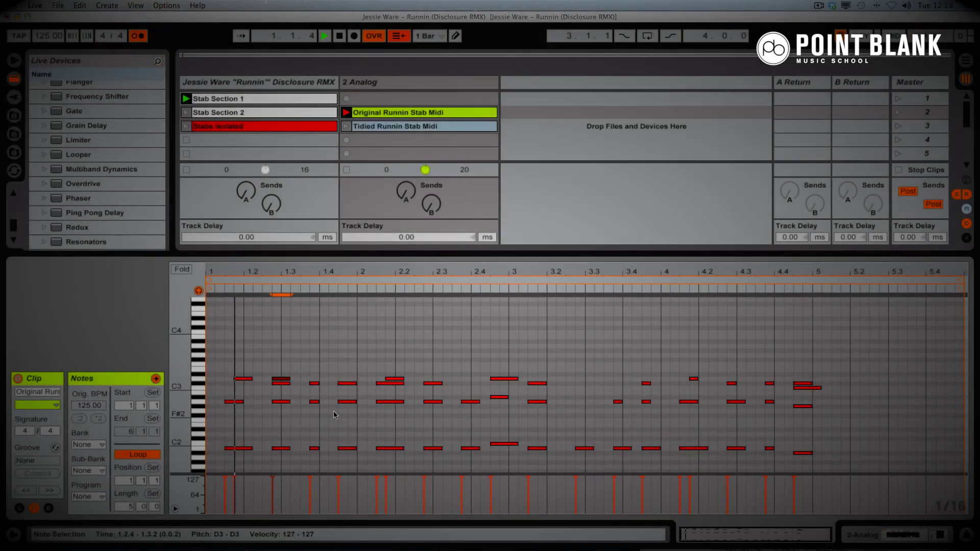
{"action": "key", "text": "space"}
{"action": "left_click", "coordinate": [244, 379]}
{"action": "key", "text": "Left"}
{"action": "key", "text": "space"}
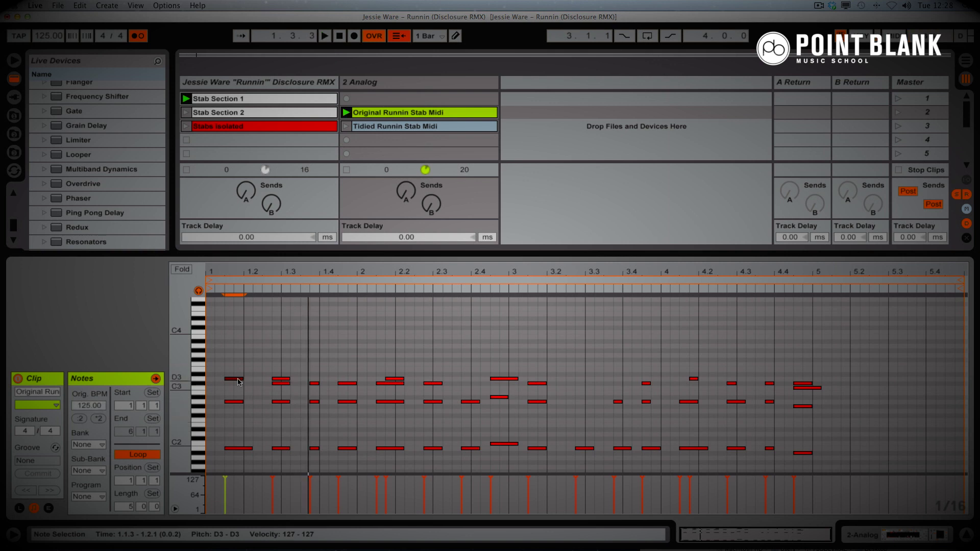
{"action": "key", "text": "Down"}
{"action": "key", "text": "space"}
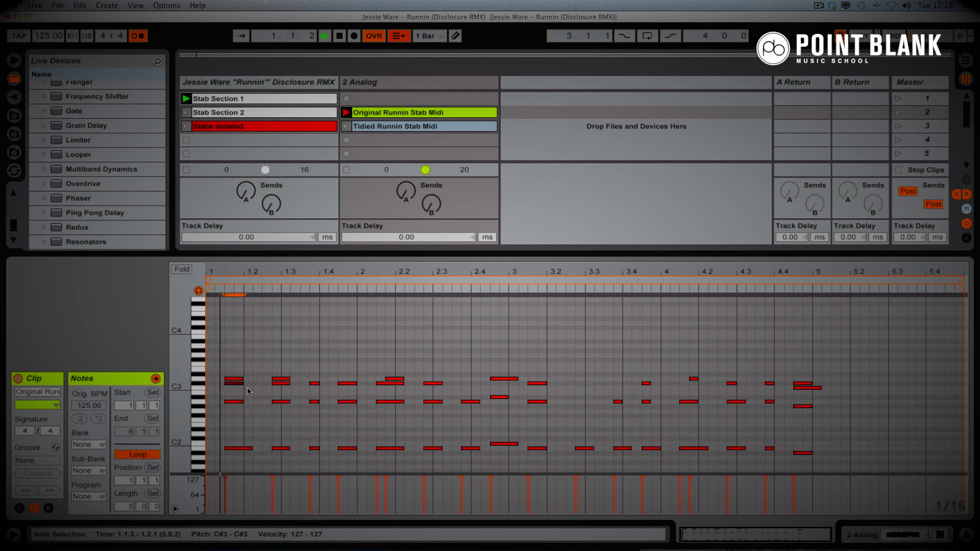
- Shift the second stab chord's notes later in bar 1, to 1.3.4
{"action": "left_click_drag", "start_coordinate": [220, 366], "coordinate": [286, 362]}
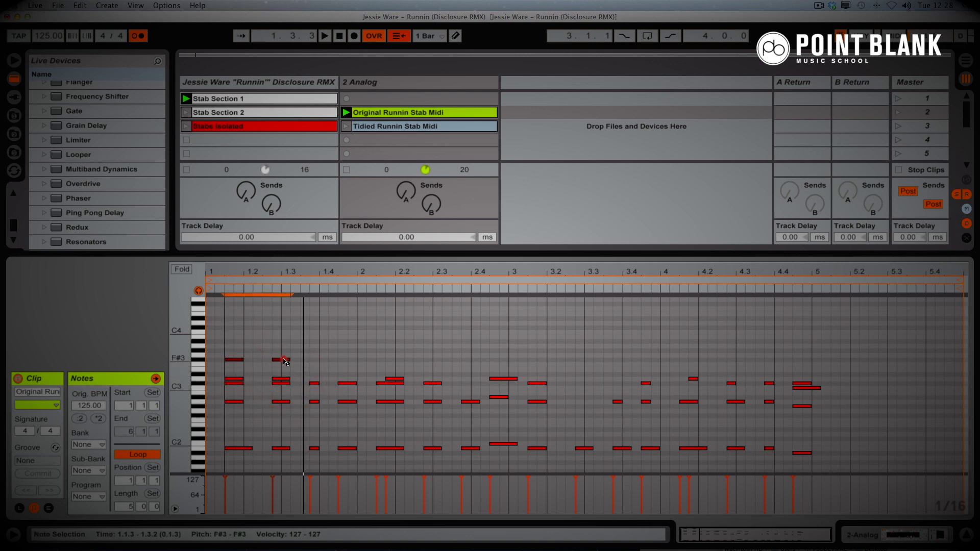
{"action": "key", "text": "space"}
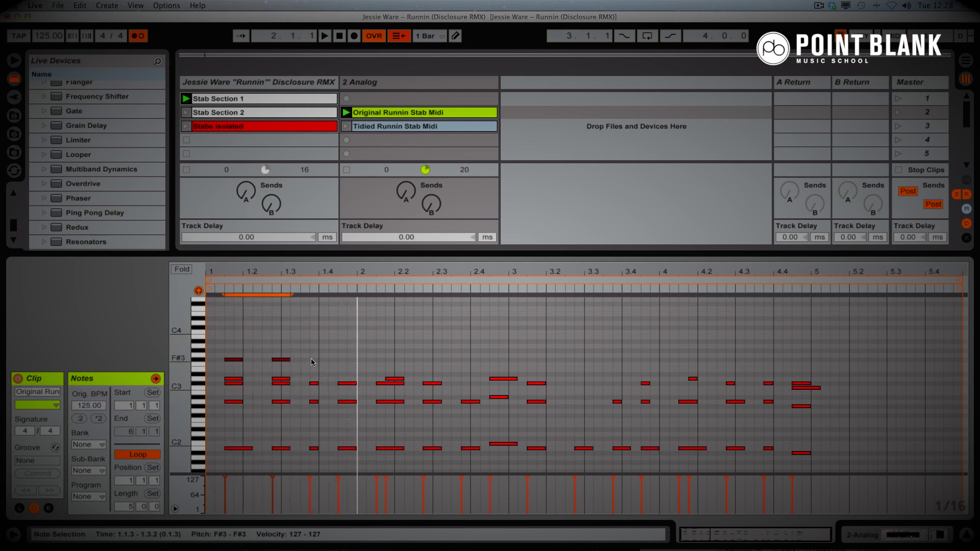
{"action": "left_click_drag", "start_coordinate": [279, 362], "coordinate": [314, 361]}
{"action": "left_click", "coordinate": [366, 364]}
{"action": "left_click", "coordinate": [315, 361]}
{"action": "key", "text": "space"}
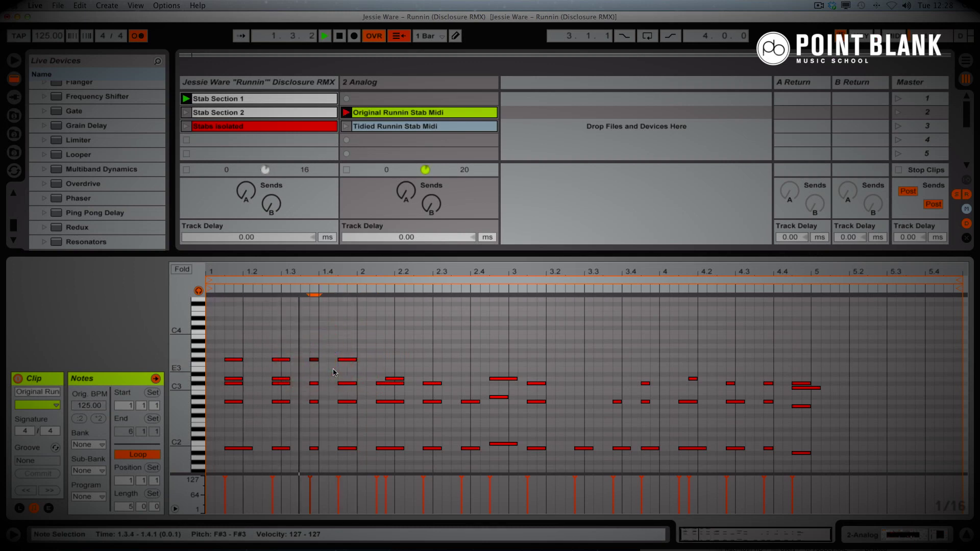
- Raise the C#3 note at 1.3.4 to D3 and add a new D3 note at 1.4.3
{"action": "left_click", "coordinate": [280, 380]}
{"action": "left_click", "coordinate": [314, 384]}
{"action": "key", "text": "Up"}
{"action": "left_click", "coordinate": [314, 381]}
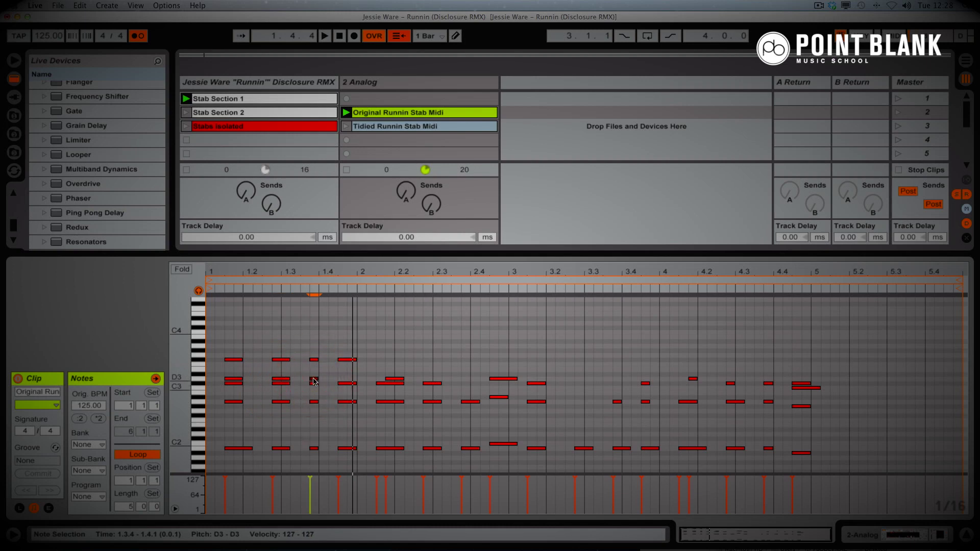
{"action": "key", "text": "space"}
{"action": "key", "text": "space"}
{"action": "double_click", "coordinate": [347, 380]}
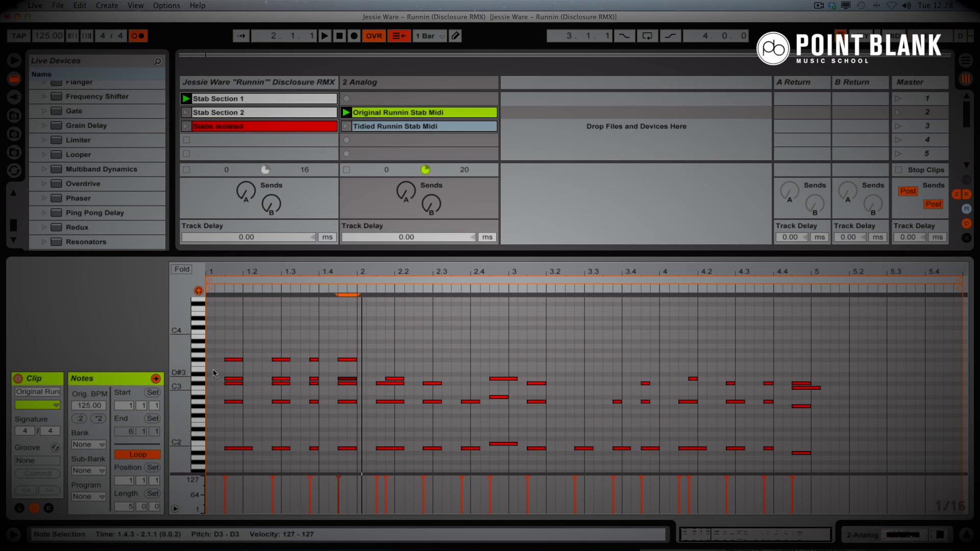
- Replace bar 2's messy notes with a copy of bar 1's chords, shifted a 16th later
{"action": "left_click_drag", "start_coordinate": [381, 344], "coordinate": [472, 452]}
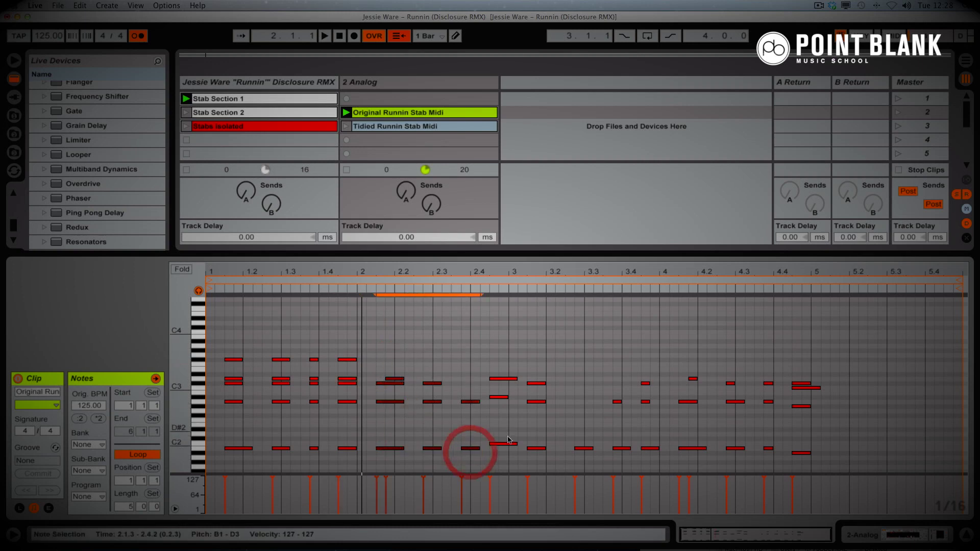
{"action": "key", "text": "Delete"}
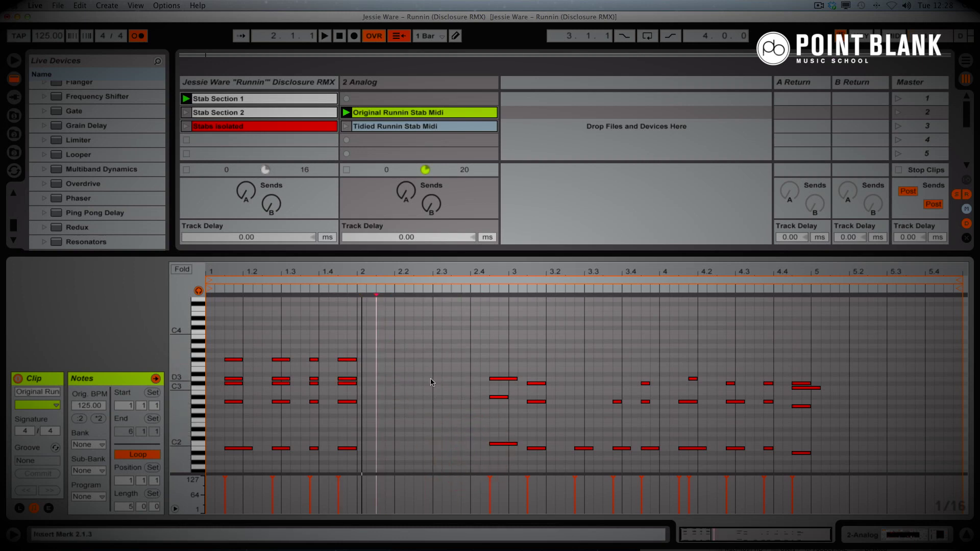
{"action": "left_click_drag", "start_coordinate": [225, 343], "coordinate": [319, 458]}
{"action": "left_click_drag", "start_coordinate": [233, 364], "coordinate": [388, 364]}
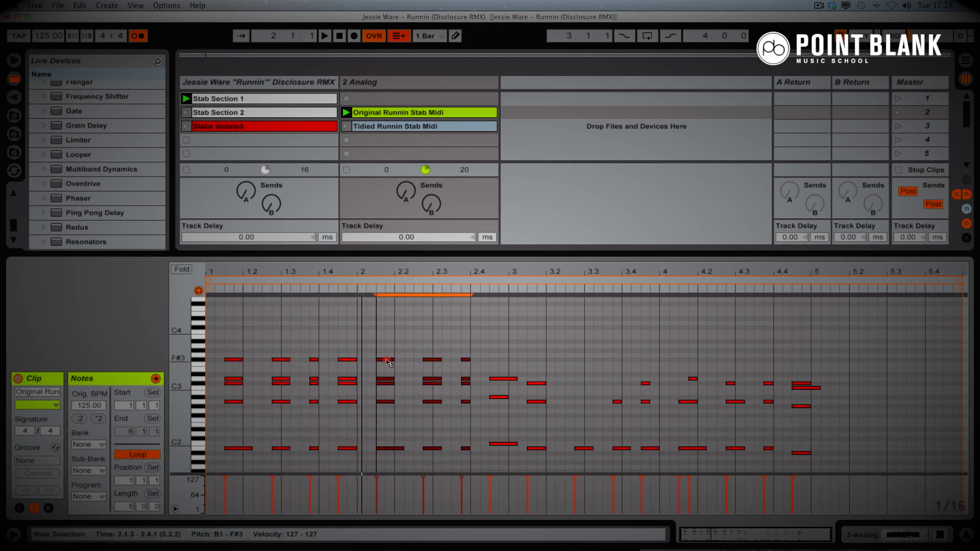
{"action": "key", "text": "space"}
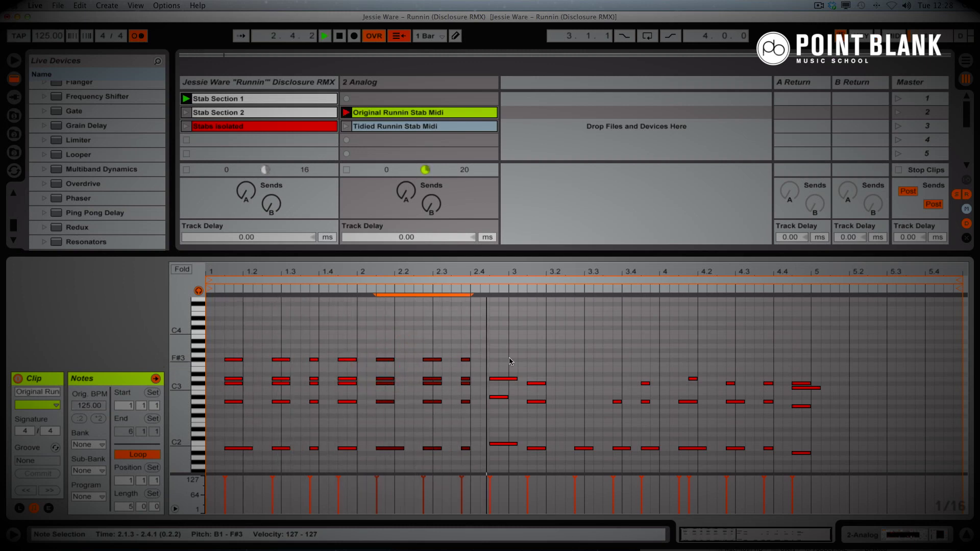
{"action": "key", "text": "space"}
- Clear stray notes near 2.4.3 and move the 2.2.4 chord up a semitone to 2.4.3
{"action": "left_click", "coordinate": [498, 379]}
{"action": "key", "text": "0"}
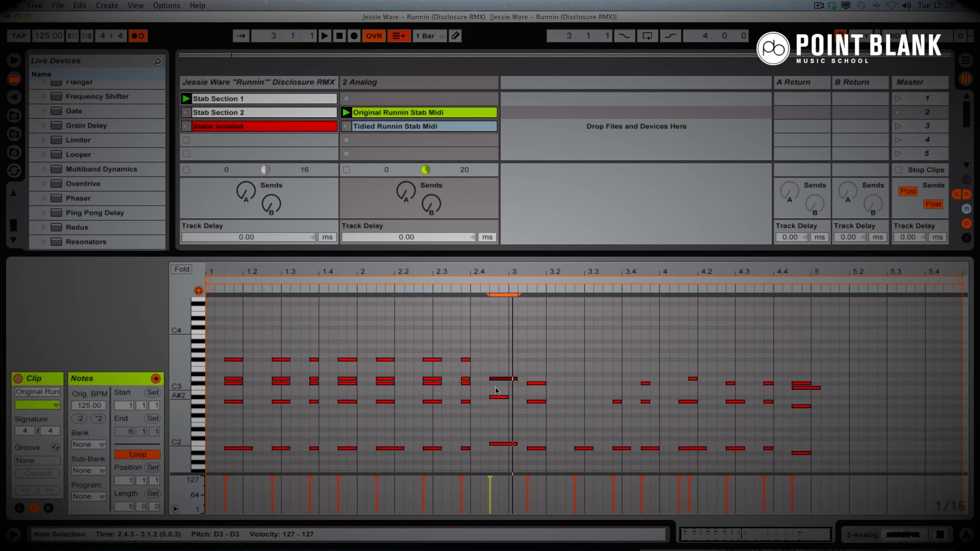
{"action": "mouse_move", "coordinate": [488, 363]}
{"action": "left_mouse_down"}
{"action": "mouse_move", "coordinate": [518, 454]}
{"action": "mouse_move", "coordinate": [513, 444]}
{"action": "left_mouse_up"}
{"action": "key", "text": "Delete"}
{"action": "left_click_drag", "start_coordinate": [431, 350], "coordinate": [438, 462]}
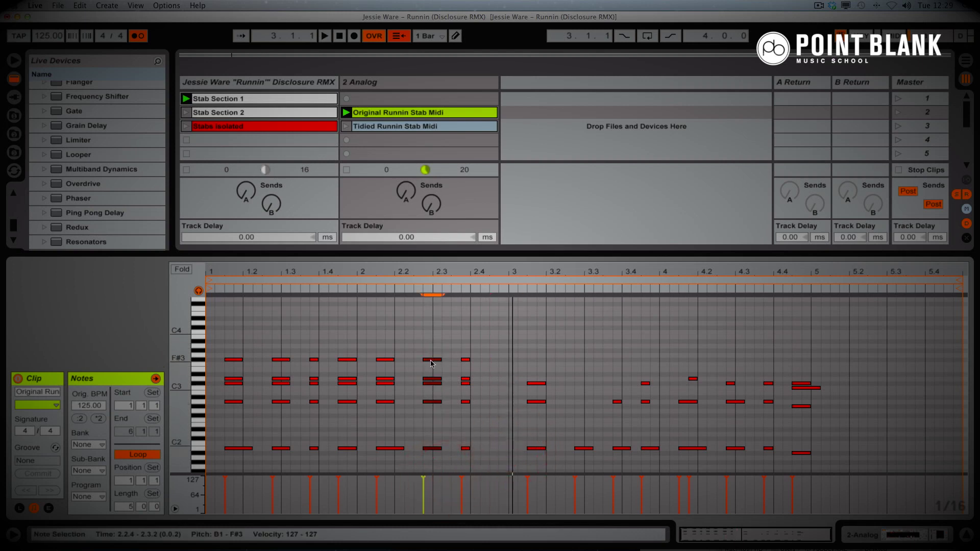
{"action": "left_click_drag", "start_coordinate": [433, 362], "coordinate": [499, 358]}
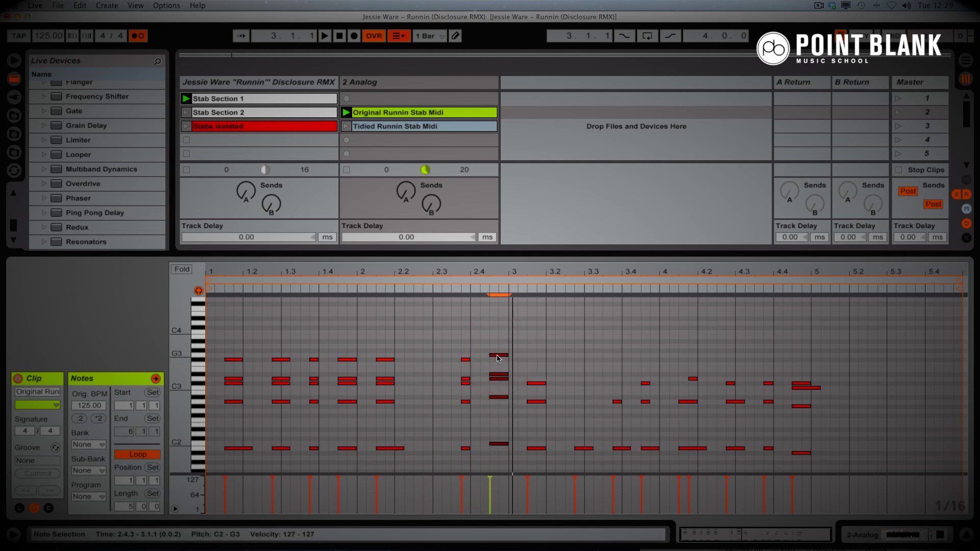
{"action": "key", "text": "super+z"}
{"action": "key", "text": "super+z"}
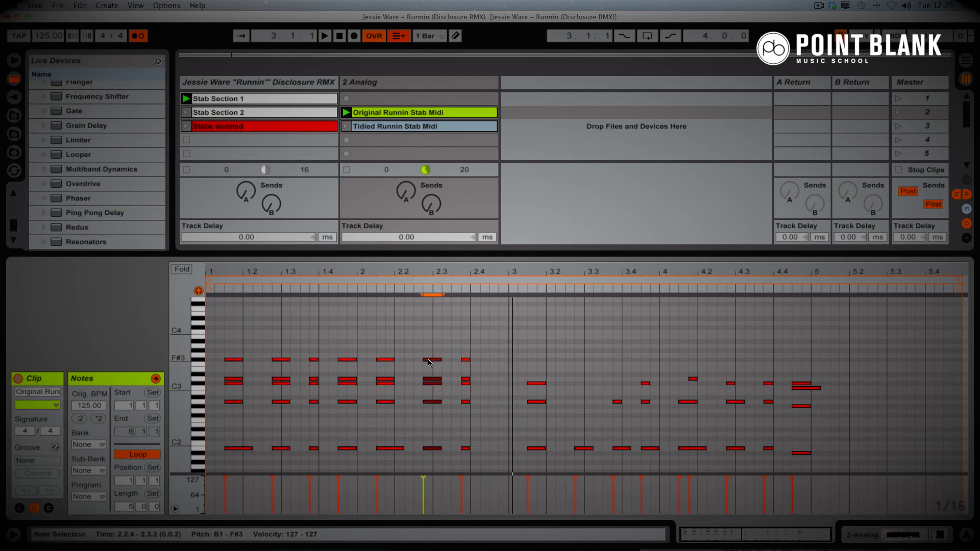
{"action": "key", "text": "super+shift+z"}
{"action": "key", "text": "super+shift+z"}
{"action": "left_click", "coordinate": [493, 357]}
{"action": "key", "text": "space"}
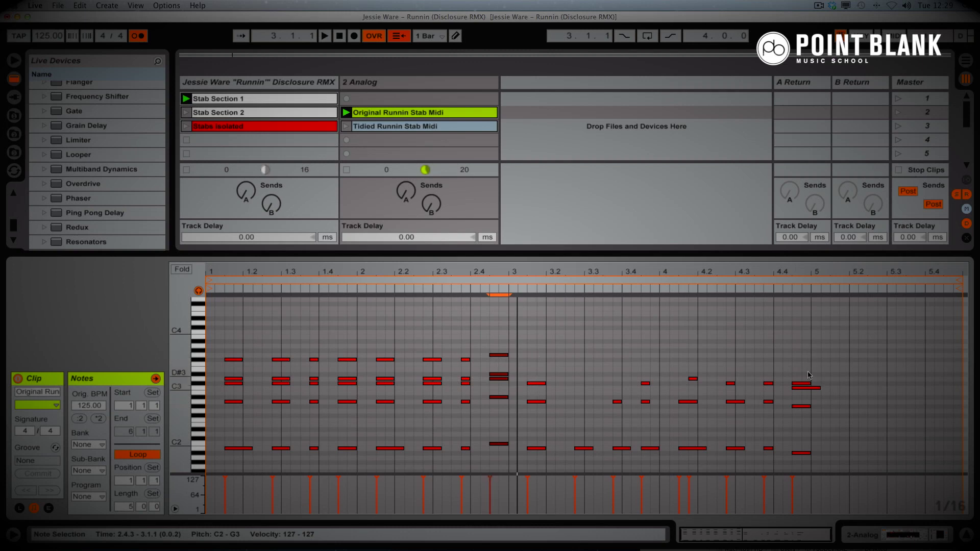
- Replace the untidy notes in bars 3–5 with a copy of tidied bars 1–2
{"action": "left_click_drag", "start_coordinate": [526, 337], "coordinate": [841, 457]}
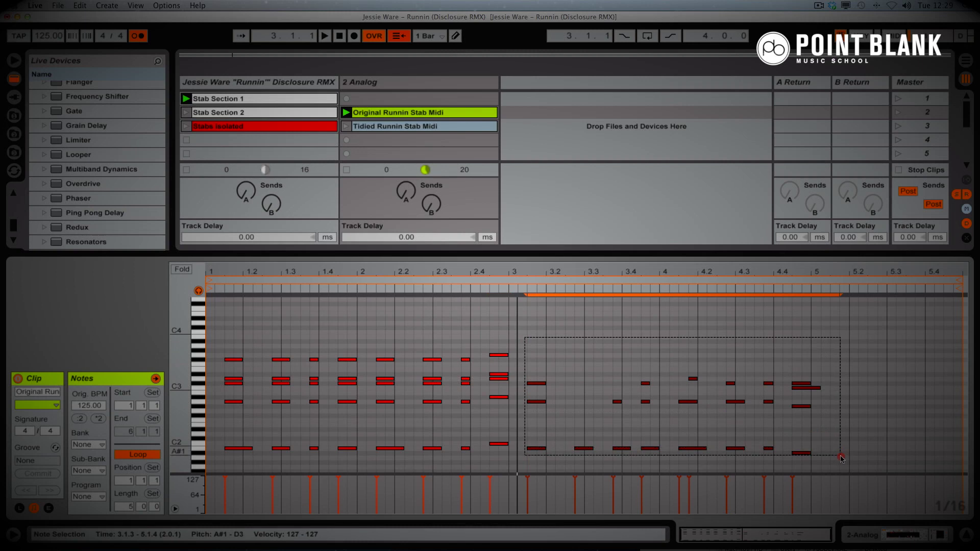
{"action": "key", "text": "Delete"}
{"action": "left_click_drag", "start_coordinate": [540, 325], "coordinate": [214, 472]}
{"action": "left_click_drag", "start_coordinate": [234, 364], "coordinate": [540, 355]}
{"action": "key", "text": "Down"}
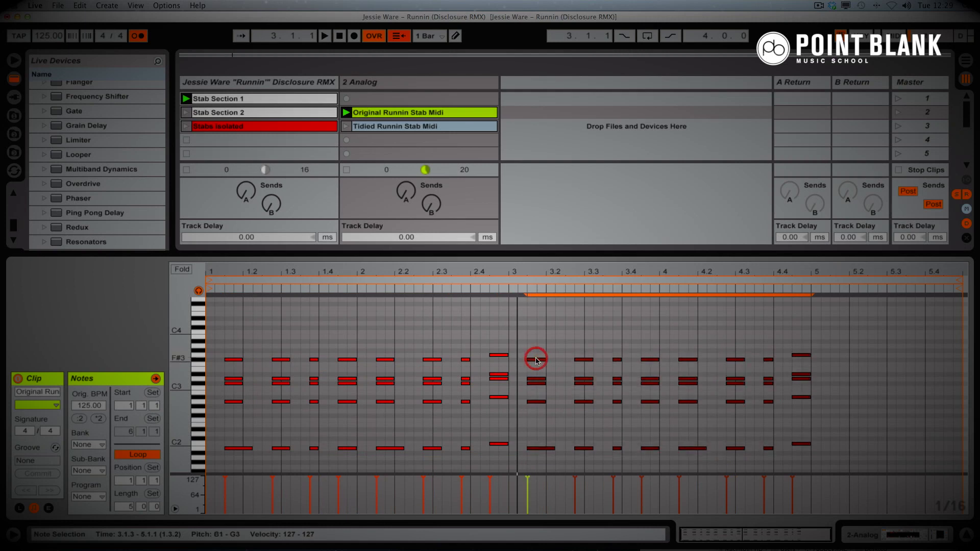
- Lower the final chord at 4.4 two semitones and set the loop end to bar 5
{"action": "left_click", "coordinate": [505, 292]}
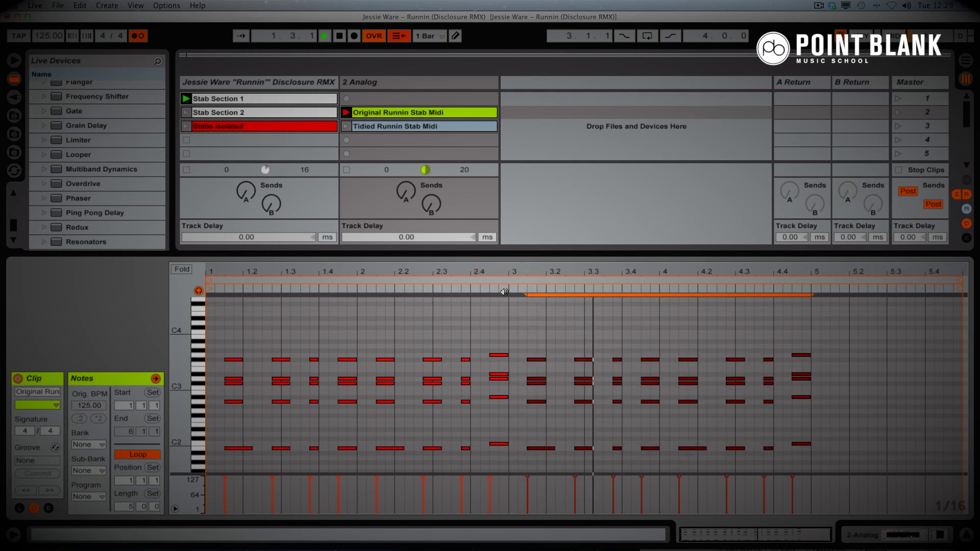
{"action": "left_click", "coordinate": [862, 369]}
{"action": "left_click_drag", "start_coordinate": [822, 343], "coordinate": [791, 455]}
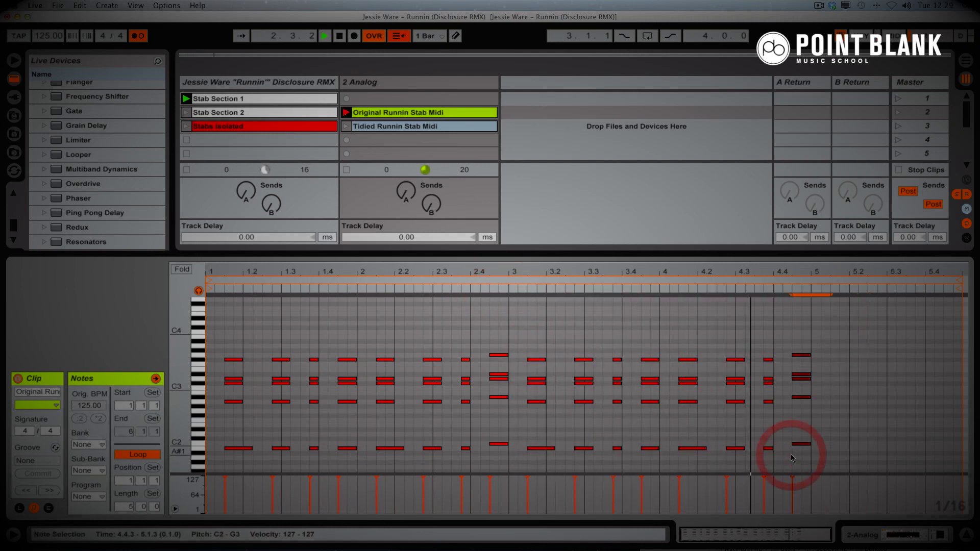
{"action": "key", "text": "Down"}
{"action": "key", "text": "Down"}
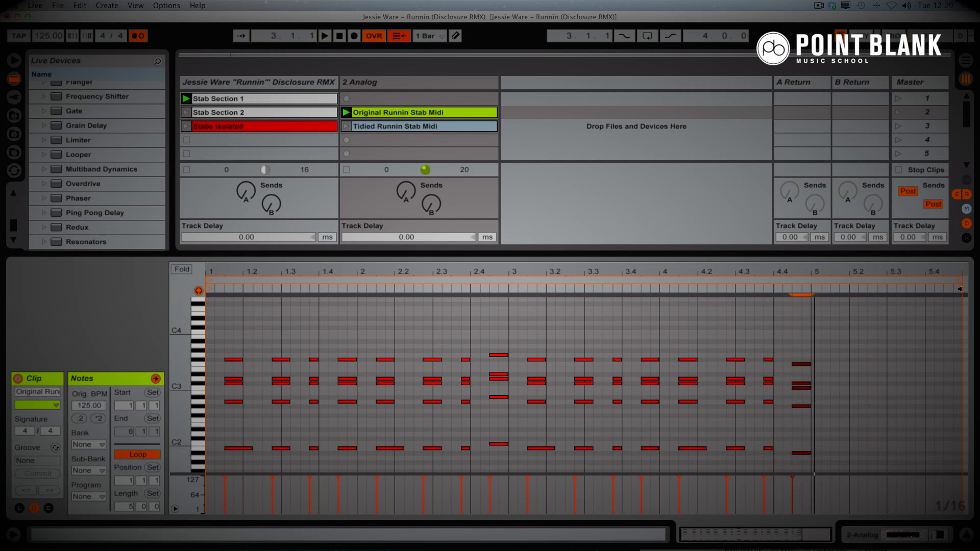
{"action": "left_click_drag", "start_coordinate": [959, 280], "coordinate": [806, 288]}
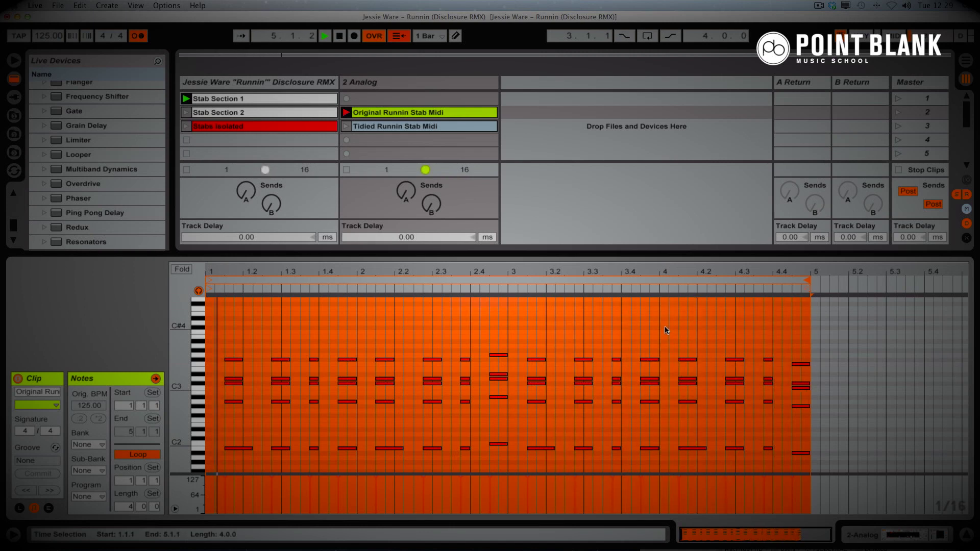
- Show the Tidied Runnin Stab Midi clip's notes and launch the clip
{"action": "left_click", "coordinate": [384, 125]}
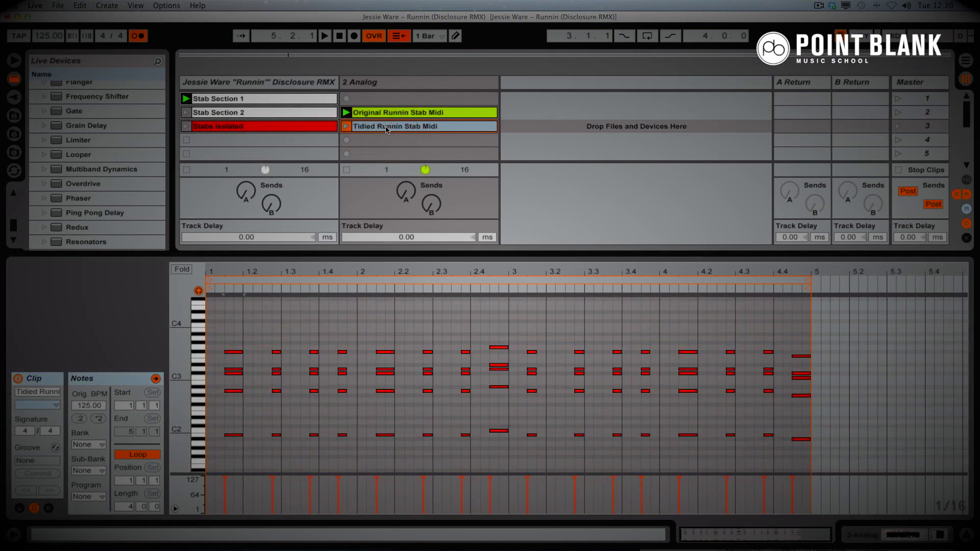
{"action": "left_click", "coordinate": [253, 326]}
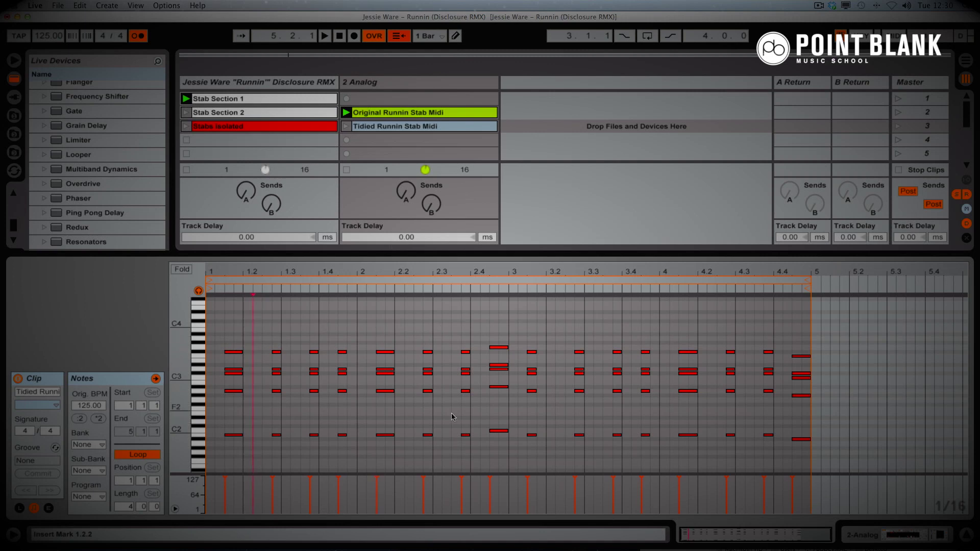
{"action": "left_click", "coordinate": [347, 126]}
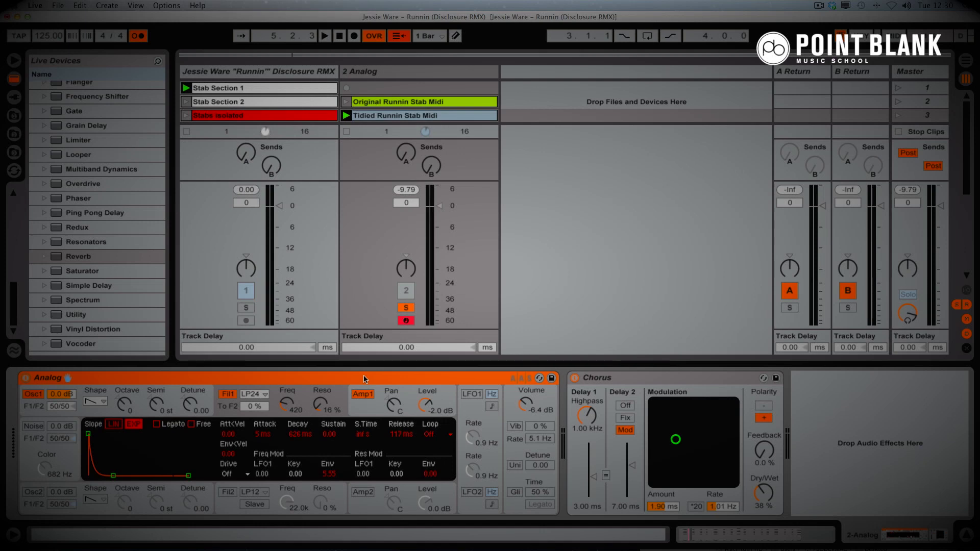
{"action": "left_click", "coordinate": [371, 413]}
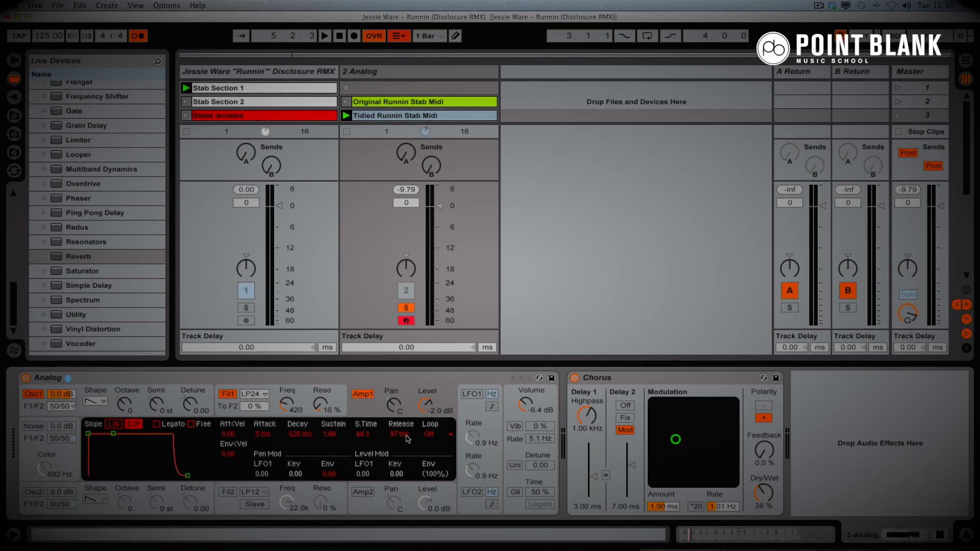
{"action": "left_click", "coordinate": [343, 392]}
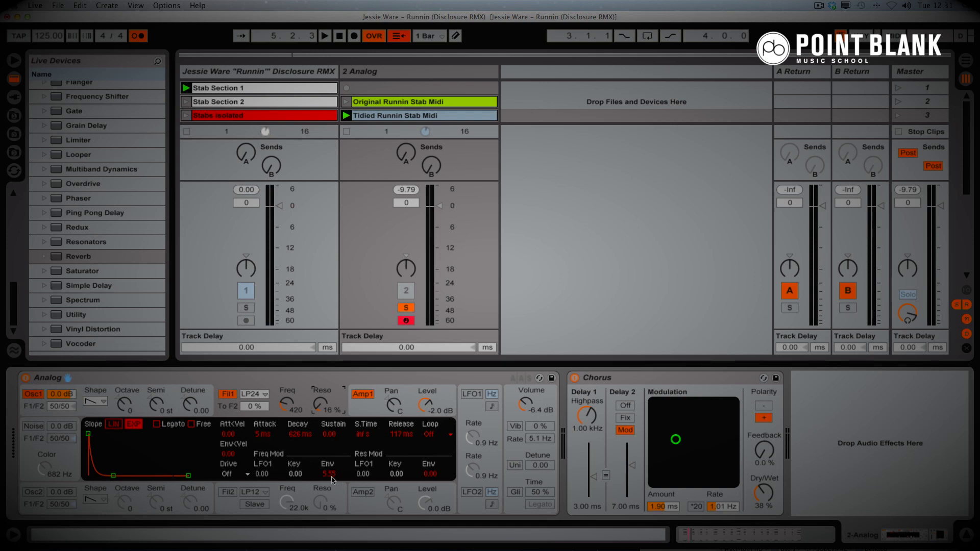
{"action": "left_click", "coordinate": [236, 395]}
{"action": "key", "text": "space"}
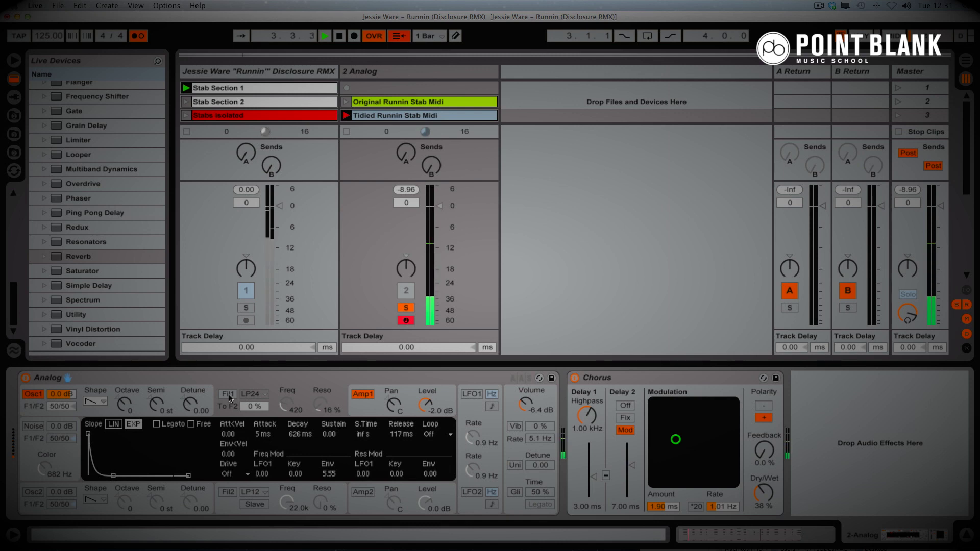
{"action": "left_click", "coordinate": [228, 395]}
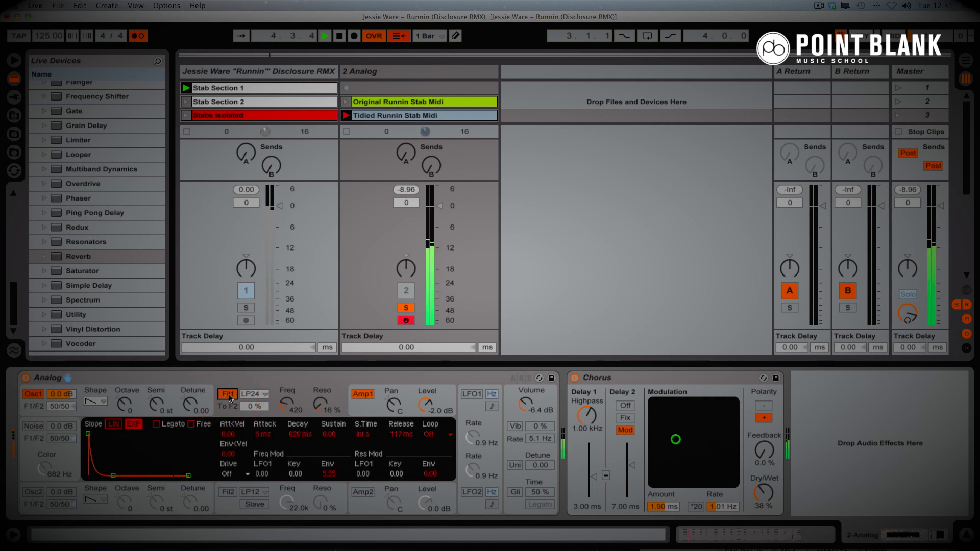
{"action": "key", "text": "space"}
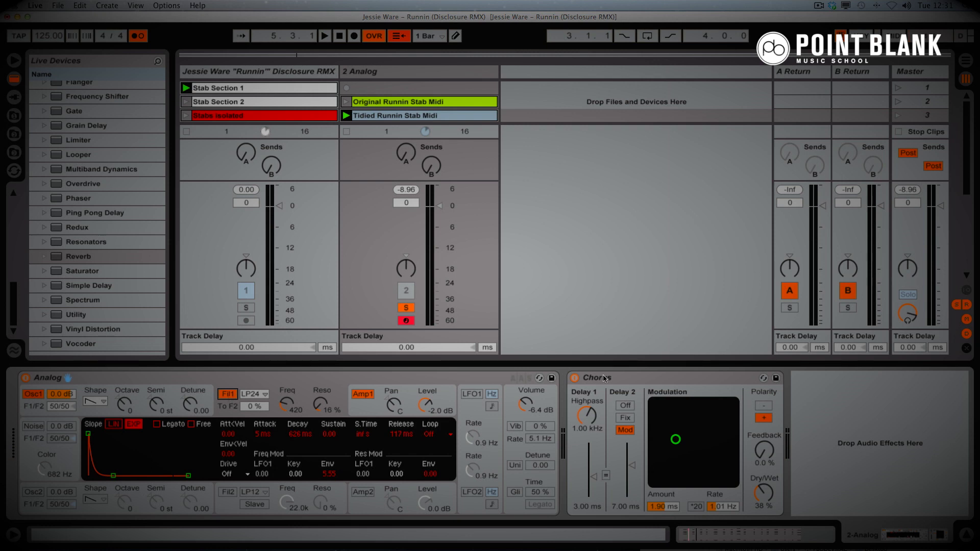
{"action": "left_click", "coordinate": [621, 379]}
{"action": "left_click", "coordinate": [575, 378]}
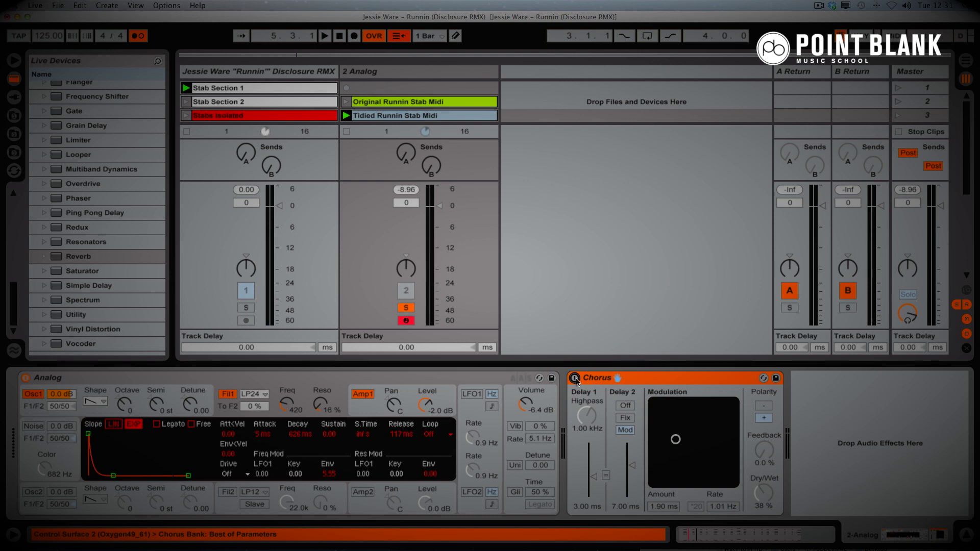
{"action": "key", "text": "space"}
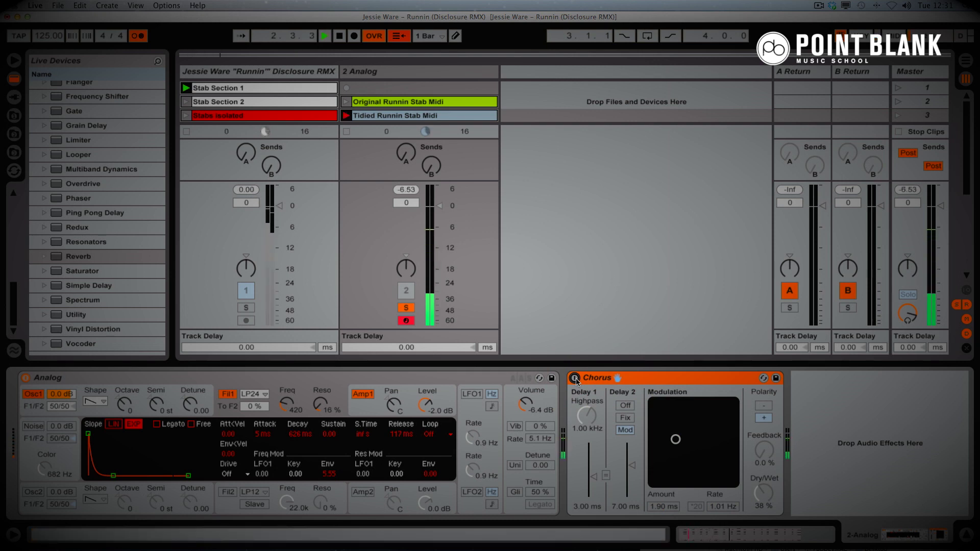
{"action": "left_click", "coordinate": [575, 378]}
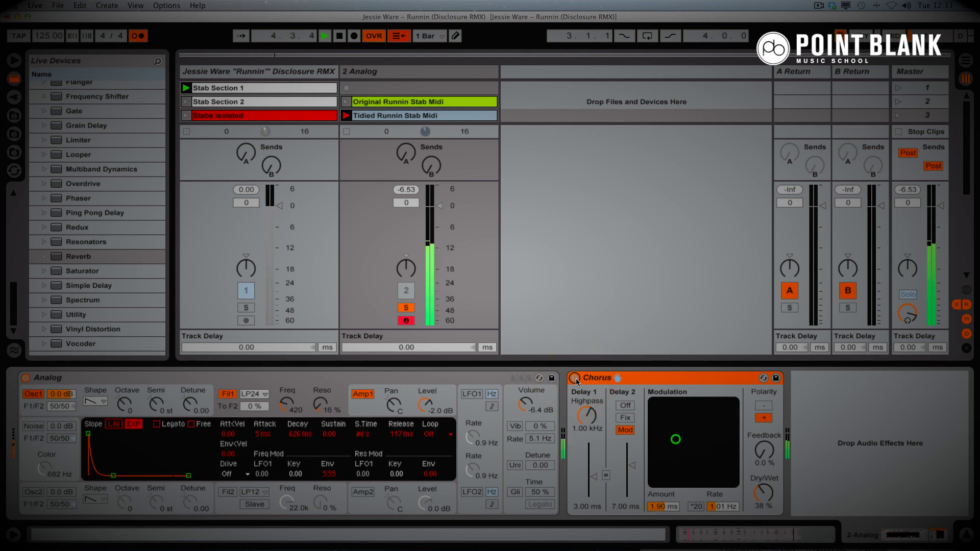
{"action": "key", "text": "space"}
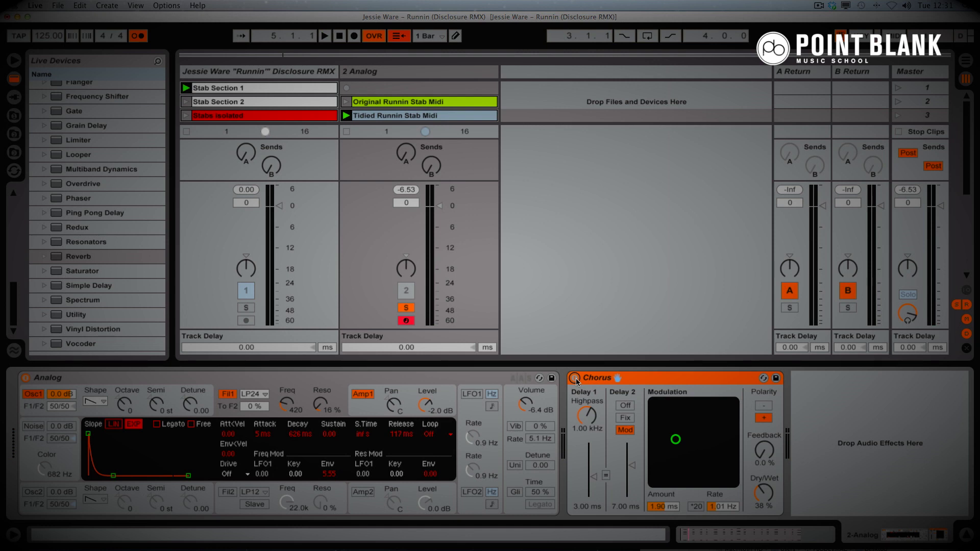
{"action": "left_click", "coordinate": [388, 73]}
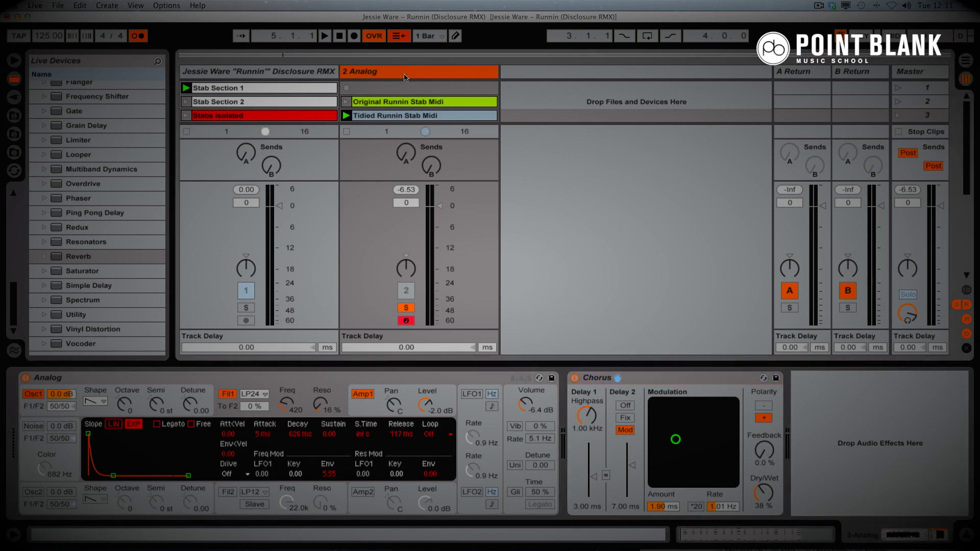
- Add a new MIDI track and load Operator onto it
{"action": "left_click", "coordinate": [106, 6]}
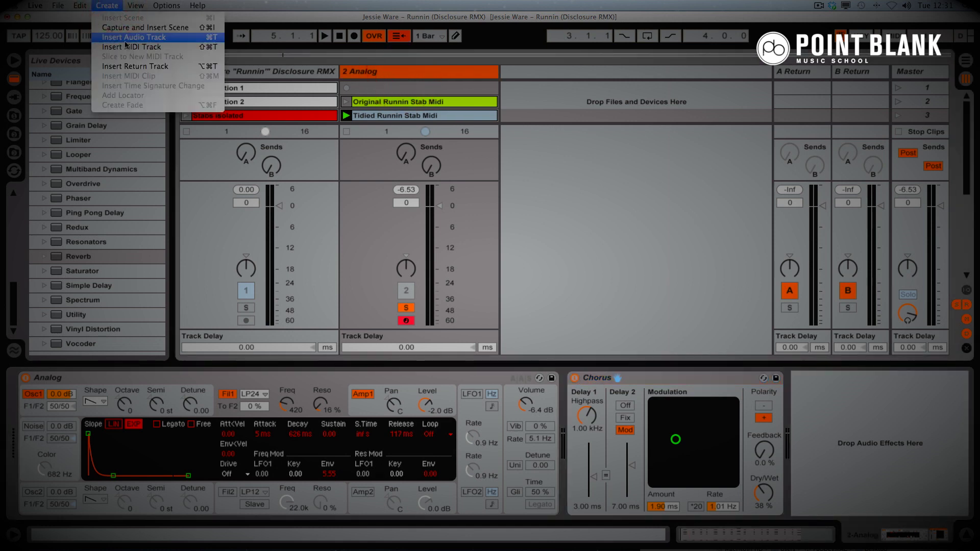
{"action": "left_click", "coordinate": [126, 47]}
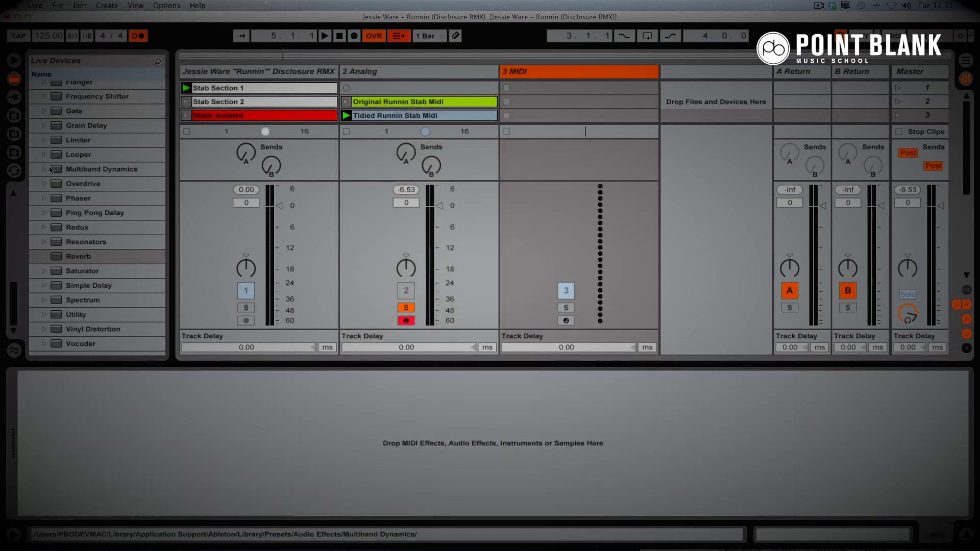
{"action": "scroll", "coordinate": [70, 157], "scroll_direction": "up", "scroll_amount": 10}
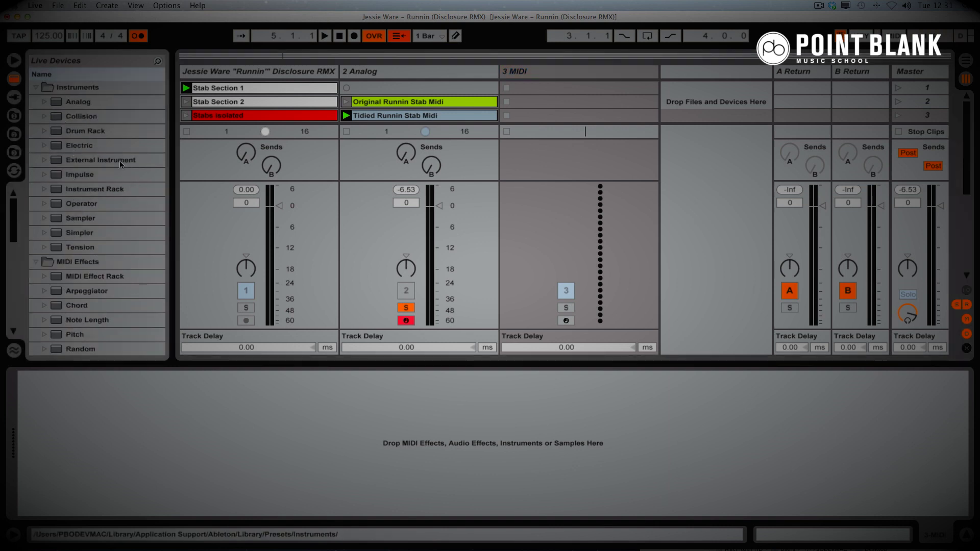
{"action": "left_click", "coordinate": [82, 203]}
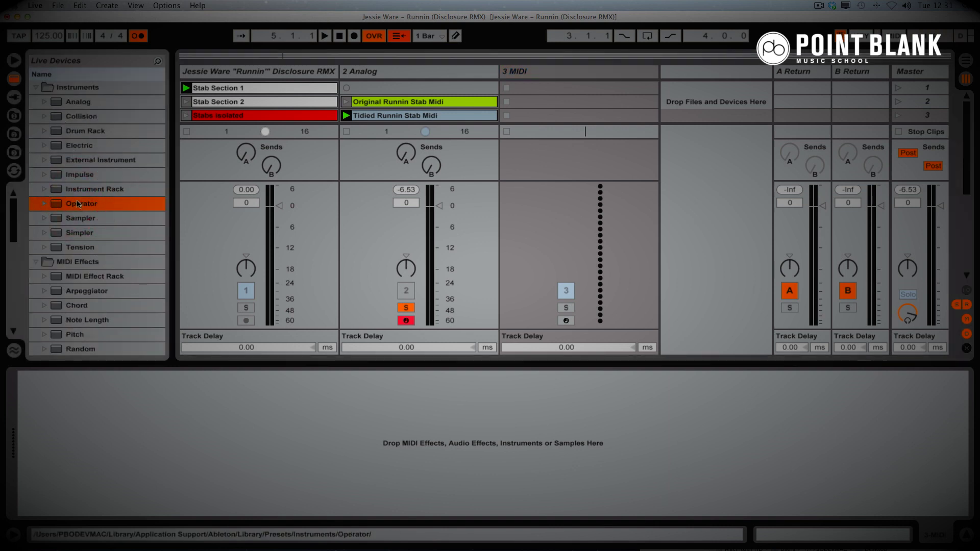
{"action": "double_click", "coordinate": [77, 202]}
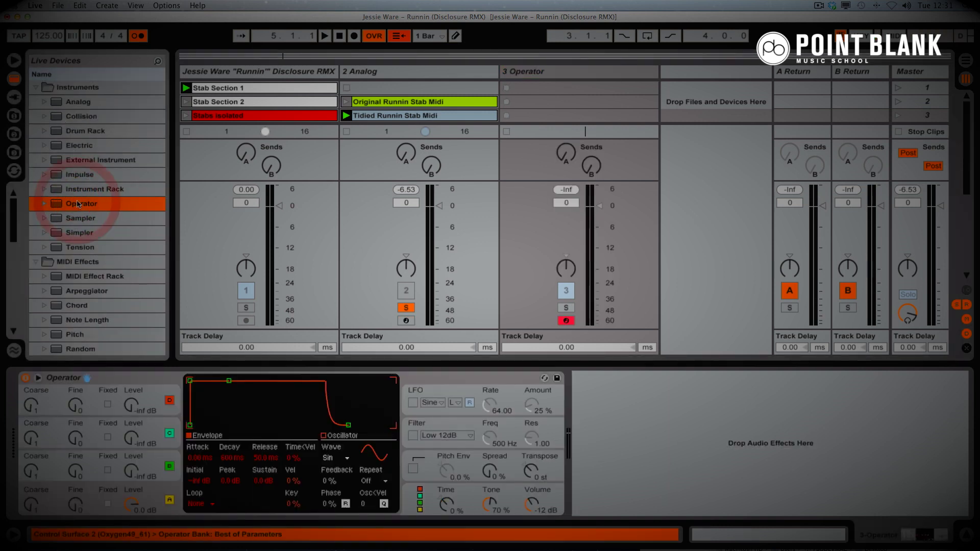
- Copy the Tidied Runnin Stab Midi clip onto the Operator track
{"action": "left_click", "coordinate": [406, 117]}
{"action": "left_click_drag", "start_coordinate": [445, 117], "coordinate": [539, 117]}
{"action": "left_click", "coordinate": [536, 115]}
- Delete the upper chord notes from the copied Operator clip and drop the remaining bass notes an octave to A#0–C1
{"action": "double_click", "coordinate": [535, 116]}
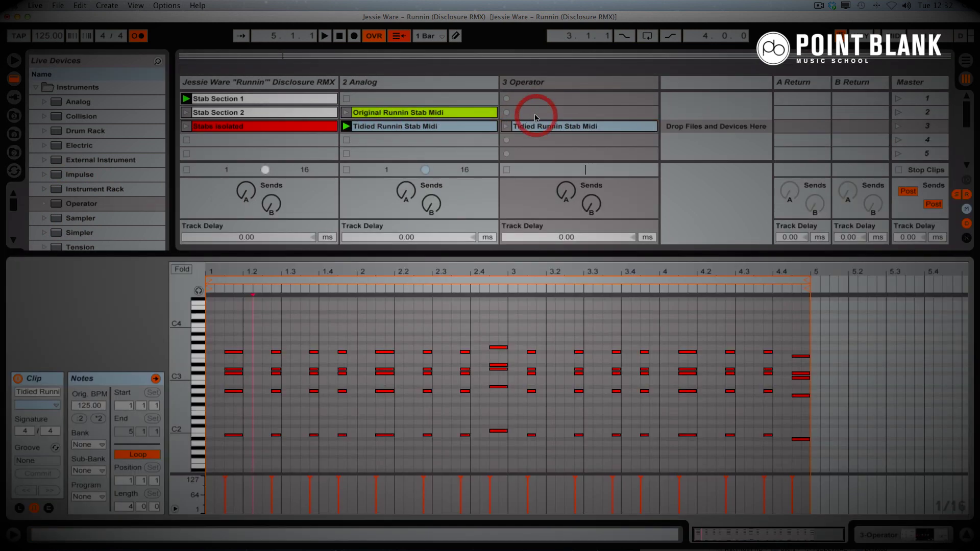
{"action": "left_click_drag", "start_coordinate": [226, 316], "coordinate": [831, 409]}
{"action": "key", "text": "Delete"}
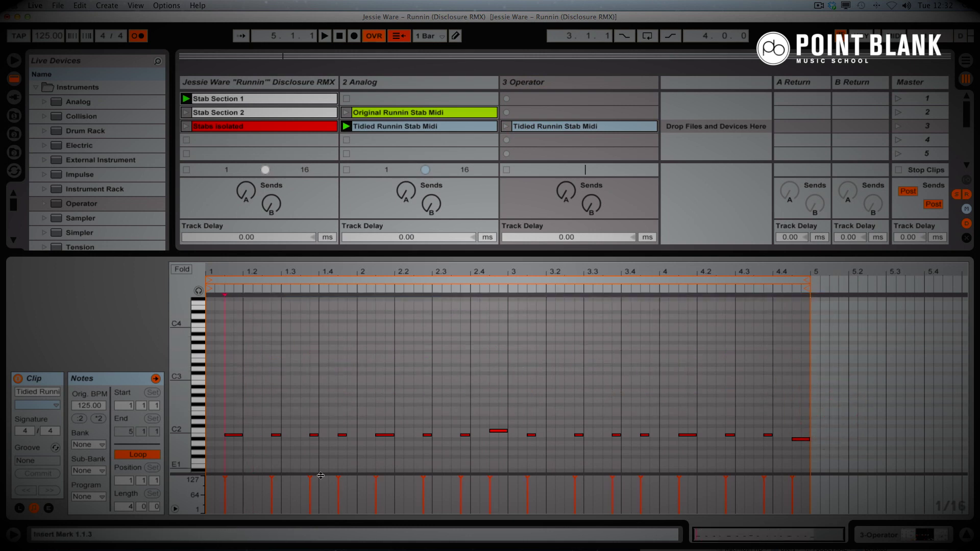
{"action": "left_click_drag", "start_coordinate": [258, 399], "coordinate": [815, 454]}
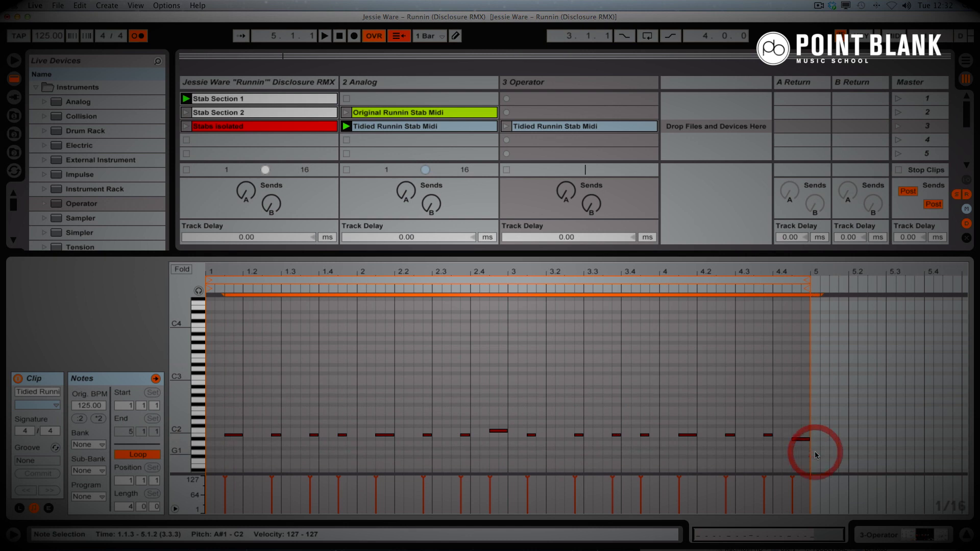
{"action": "key", "text": "shift+Down"}
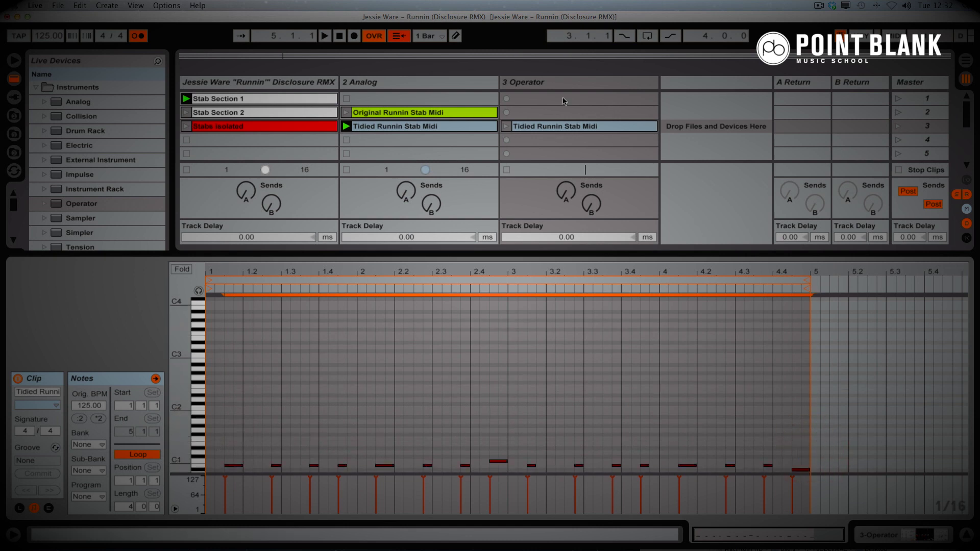
{"action": "left_click", "coordinate": [550, 85]}
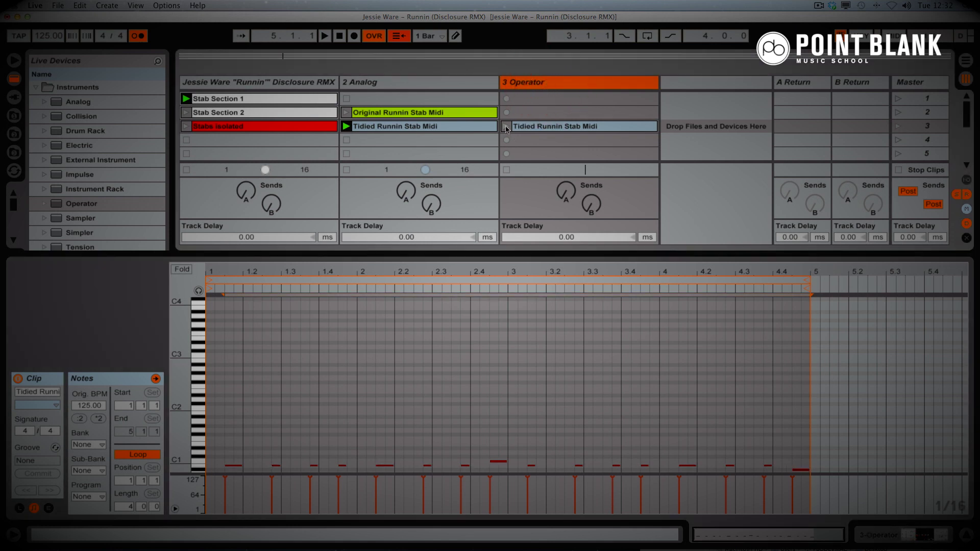
- Solo the Operator track and audition its Tidied Runnin Stab Midi bass clip
{"action": "left_click", "coordinate": [967, 534]}
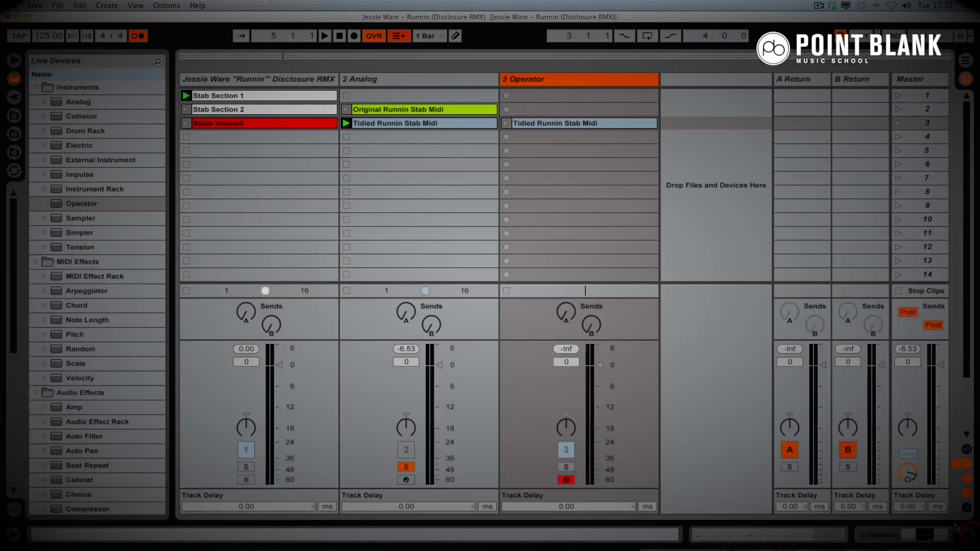
{"action": "left_click", "coordinate": [566, 467]}
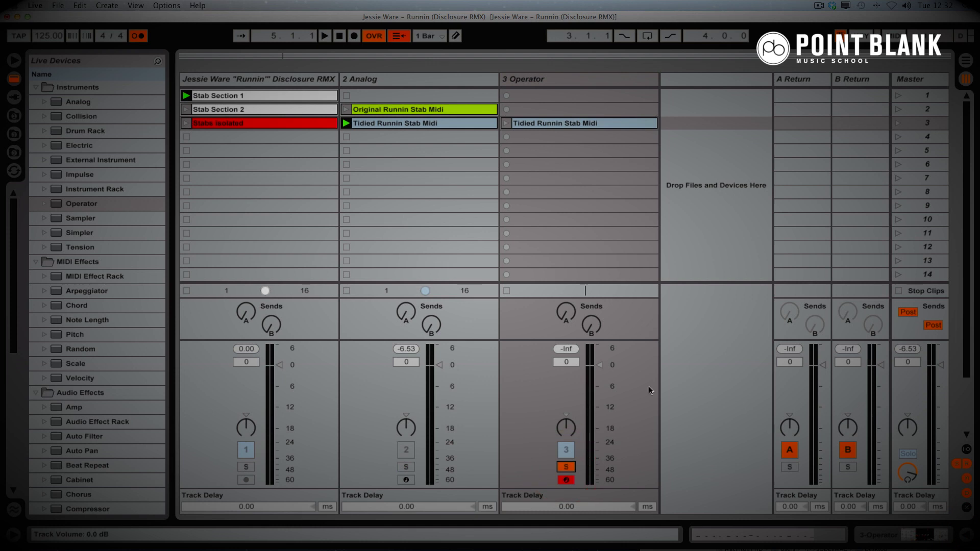
{"action": "left_click", "coordinate": [507, 123]}
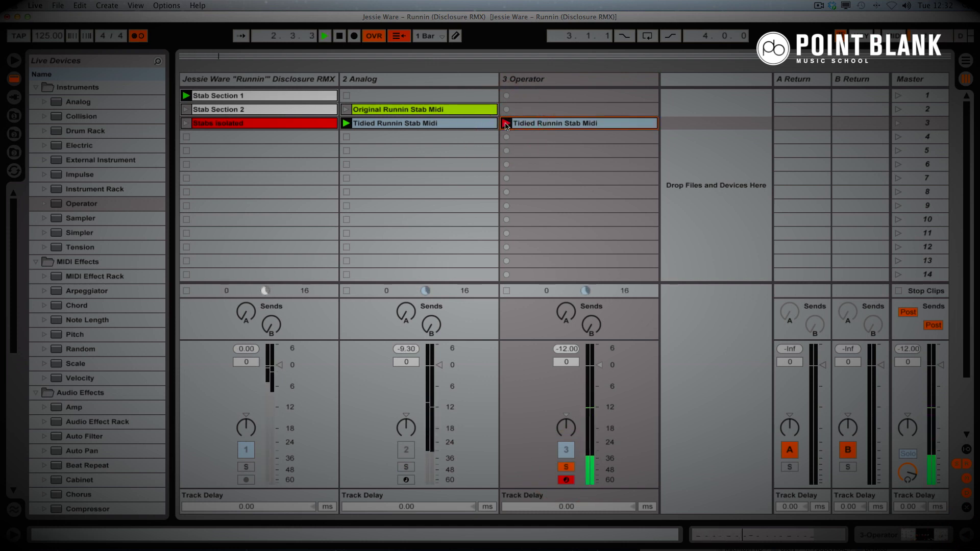
{"action": "key", "text": "space"}
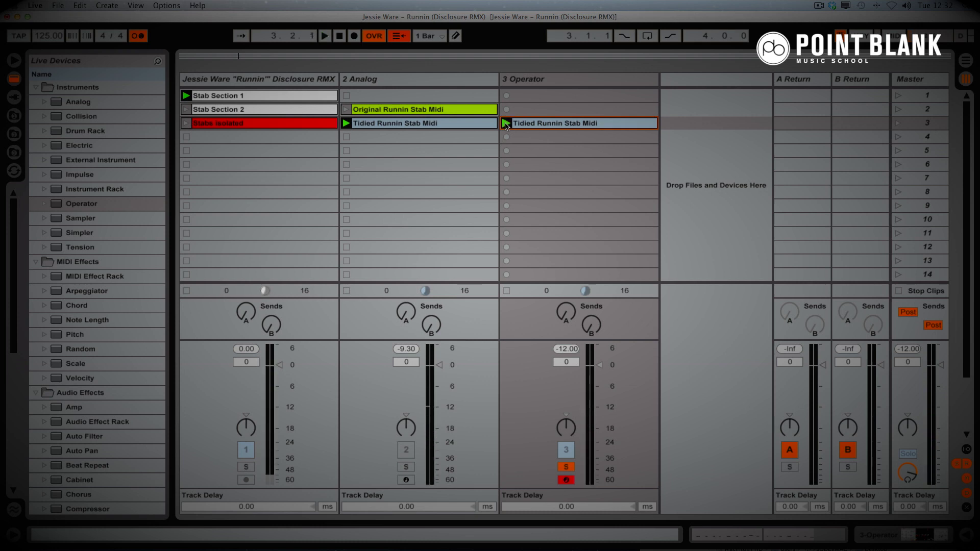
- Lengthen the Operator envelope release, then solo the Analog track and play the chords
{"action": "double_click", "coordinate": [543, 86]}
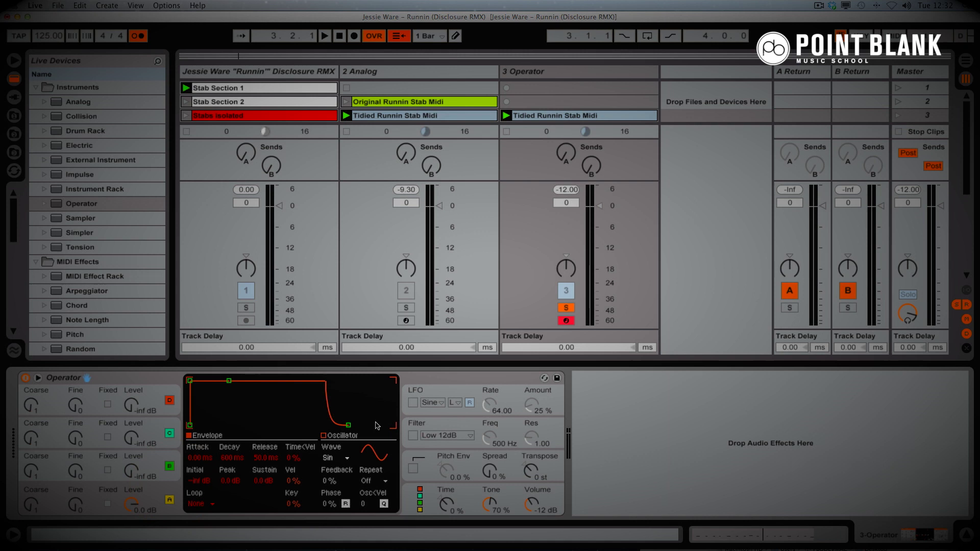
{"action": "left_click_drag", "start_coordinate": [349, 424], "coordinate": [354, 425]}
{"action": "left_click", "coordinate": [406, 308]}
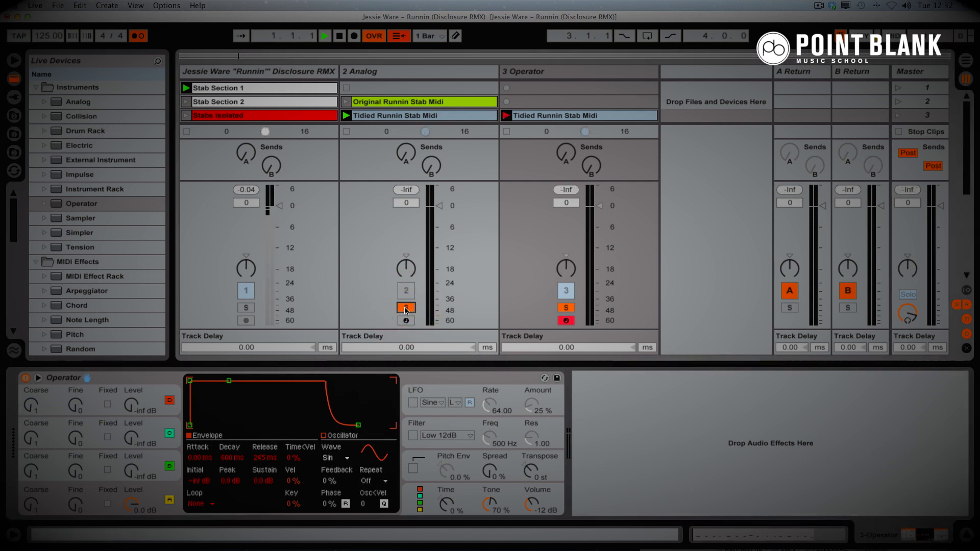
{"action": "key", "text": "space"}
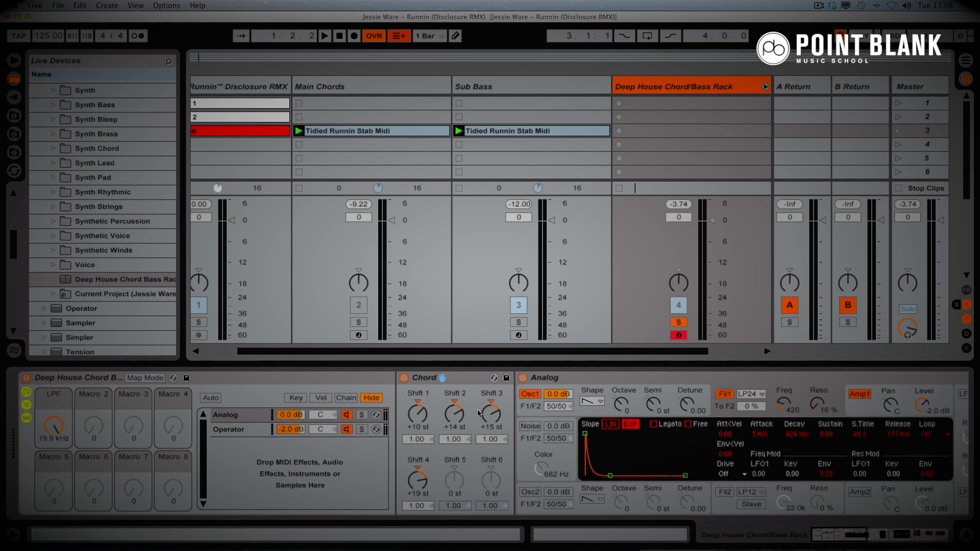
{"action": "double_click", "coordinate": [367, 131]}
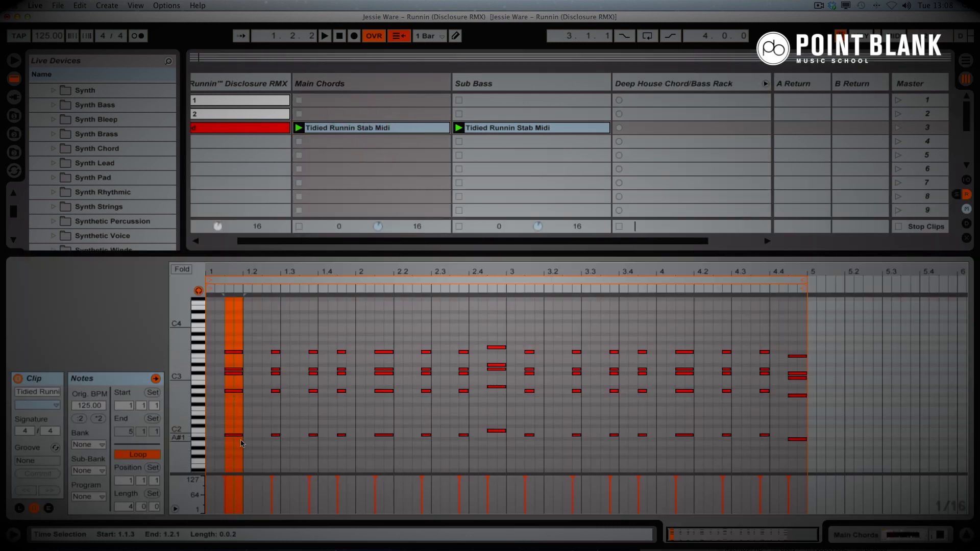
{"action": "left_click", "coordinate": [692, 86]}
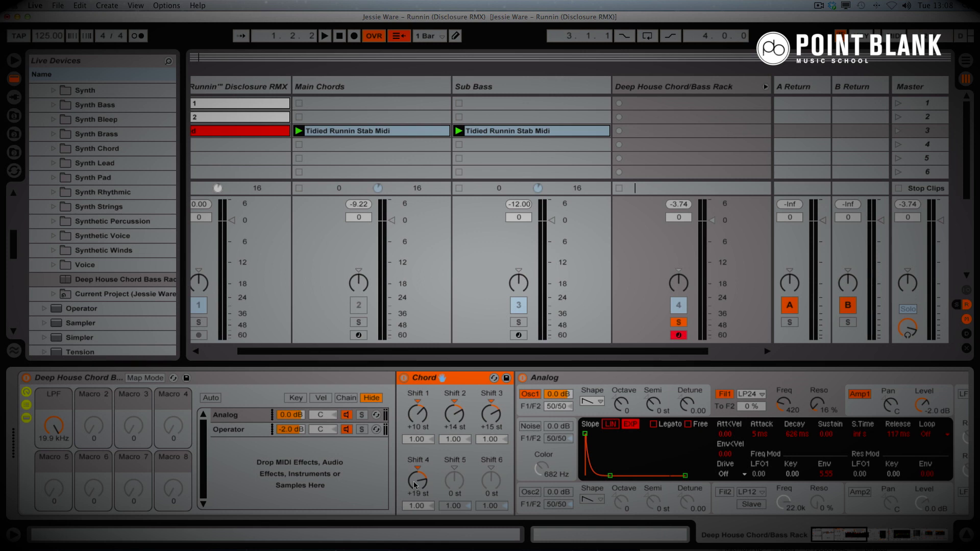
{"action": "left_click", "coordinate": [239, 432]}
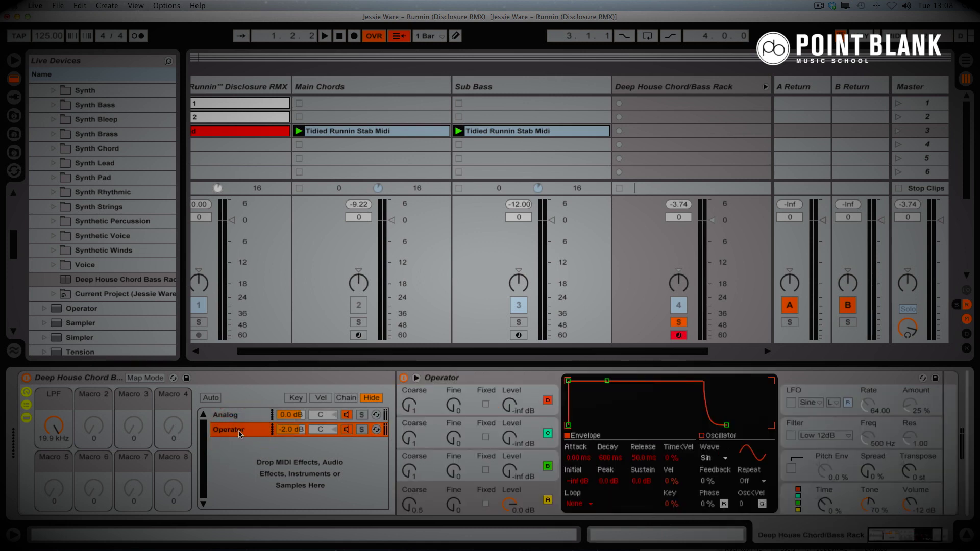
{"action": "left_click", "coordinate": [239, 417]}
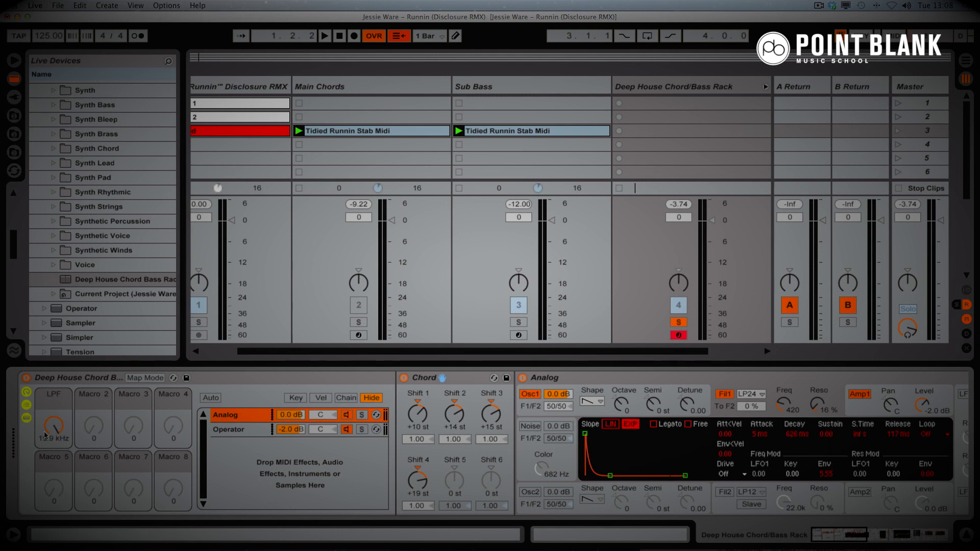
{"action": "scroll", "coordinate": [457, 442], "scroll_direction": "right", "scroll_amount": 10}
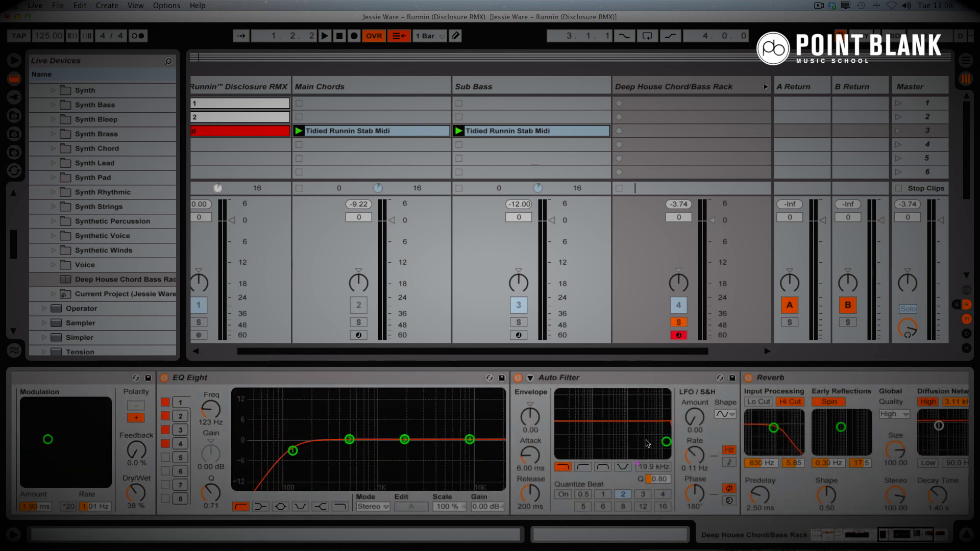
{"action": "scroll", "coordinate": [149, 445], "scroll_direction": "left", "scroll_amount": 10}
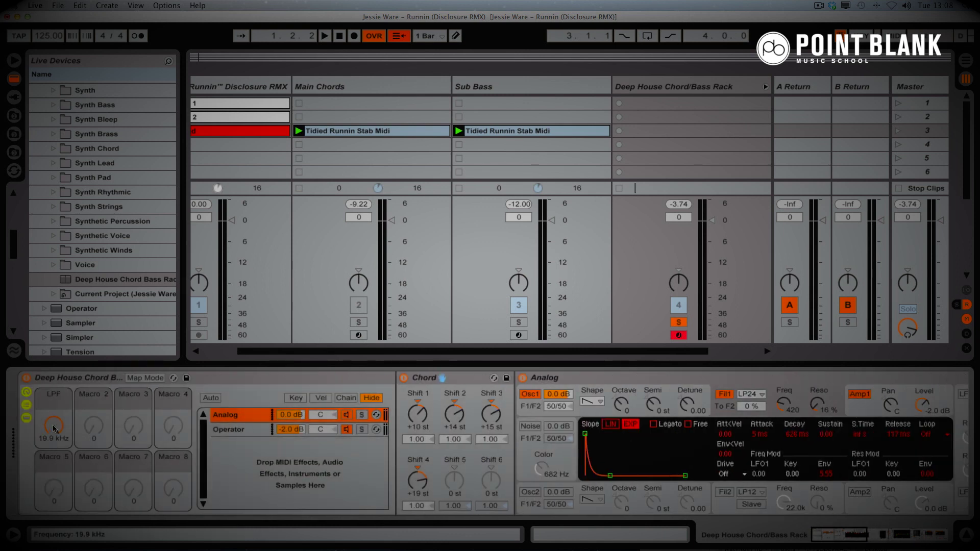
{"action": "left_click_drag", "start_coordinate": [54, 425], "coordinate": [53, 459]}
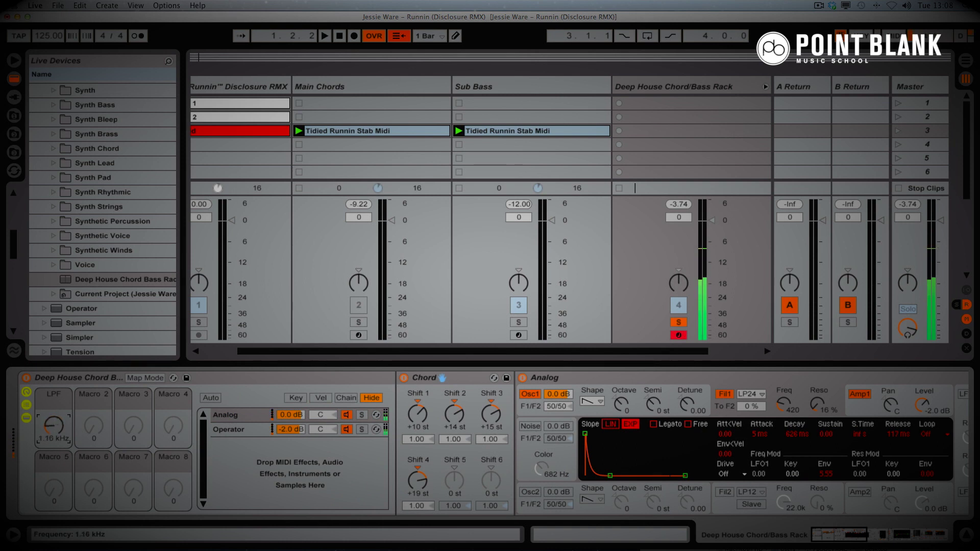
{"action": "left_click_drag", "start_coordinate": [54, 460], "coordinate": [55, 429]}
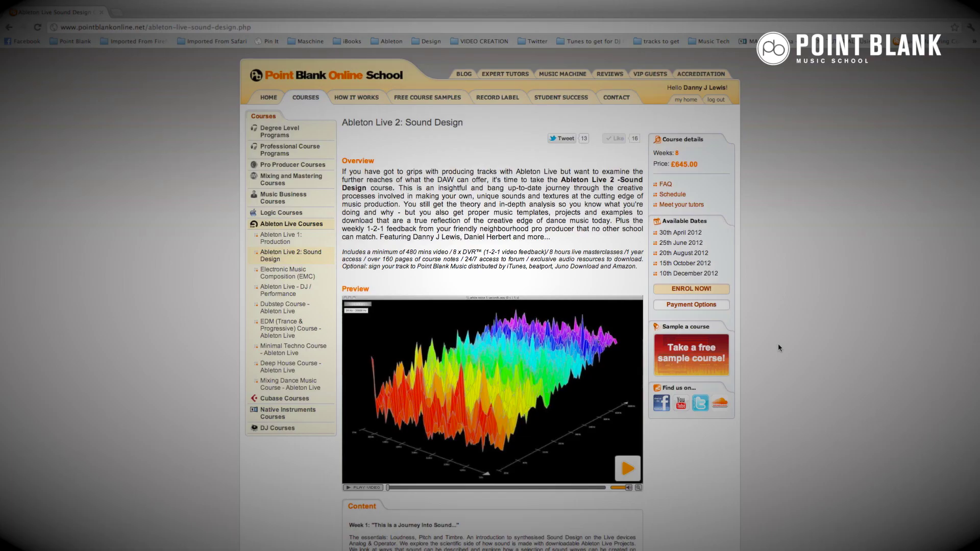
- Browse the course syllabus and open the Example 2 - Moogy Bass lesson
{"action": "scroll", "coordinate": [778, 344], "scroll_direction": "down", "scroll_amount": 15}
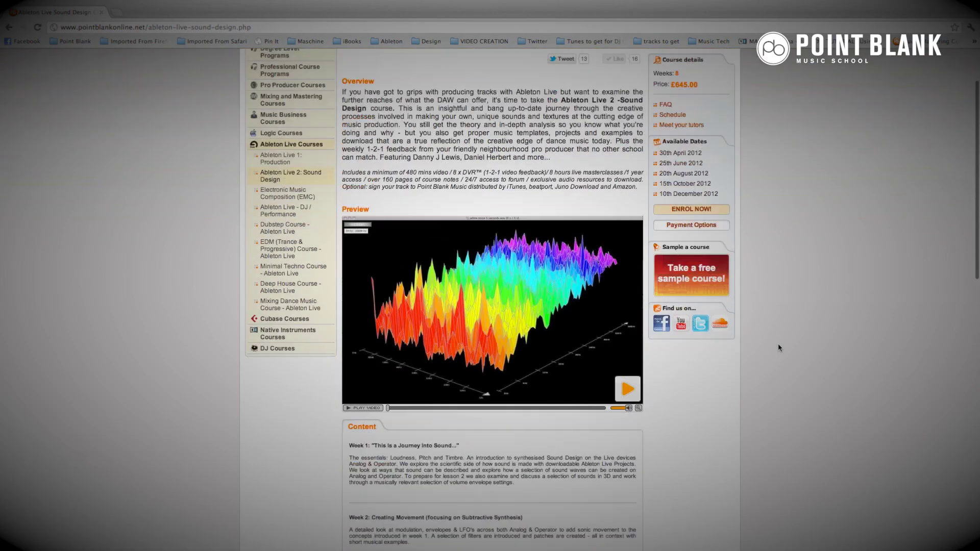
{"action": "scroll", "coordinate": [779, 348], "scroll_direction": "down", "scroll_amount": 5}
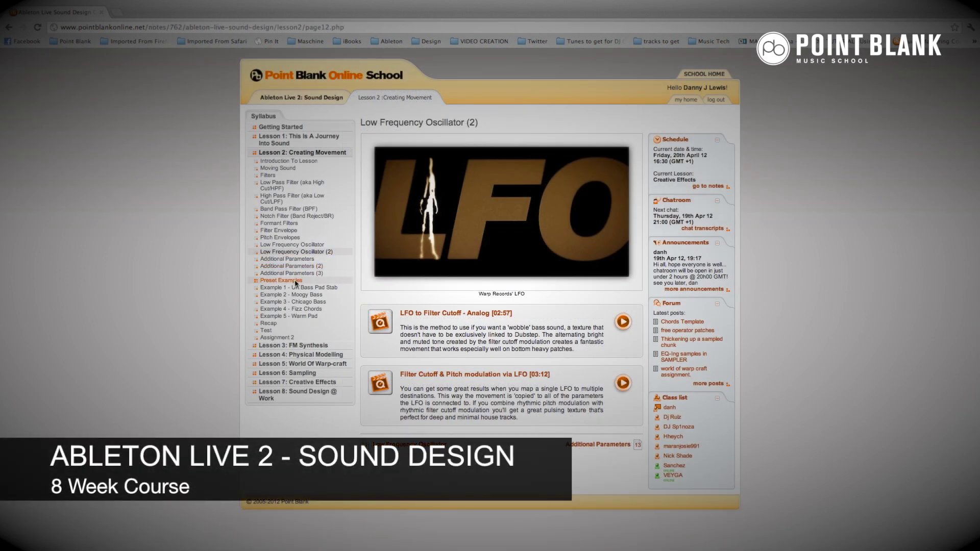
{"action": "left_click", "coordinate": [293, 299]}
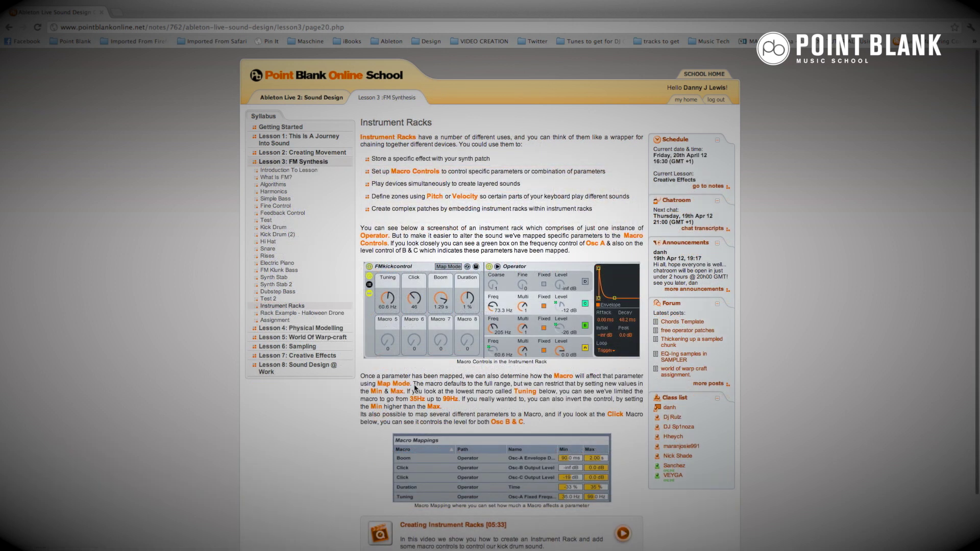
- View the Insert FX - Synth Livener and Insert FX - Freddy's Beat Repeats lessons
{"action": "scroll", "coordinate": [415, 388], "scroll_direction": "down", "scroll_amount": 1}
{"action": "scroll", "coordinate": [415, 385], "scroll_direction": "down", "scroll_amount": 2}
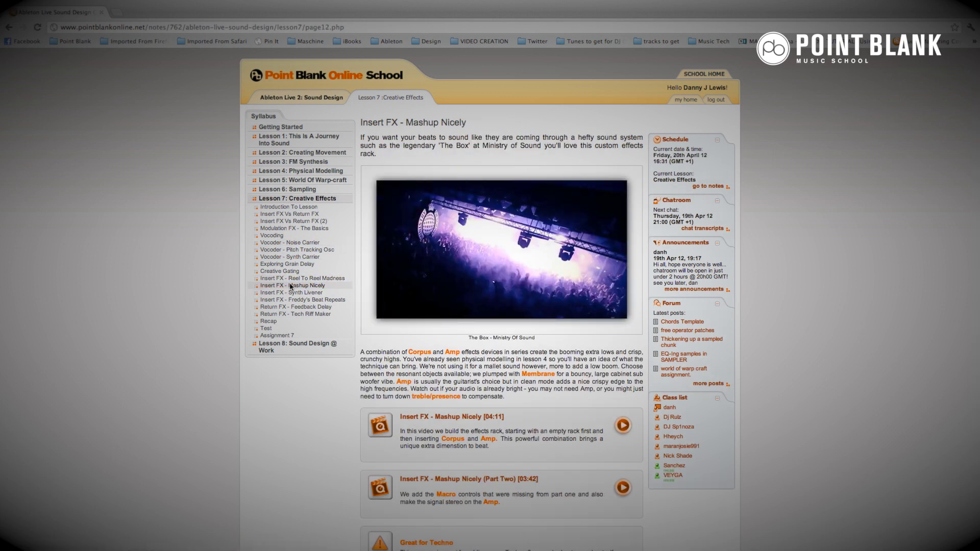
{"action": "left_click", "coordinate": [289, 293]}
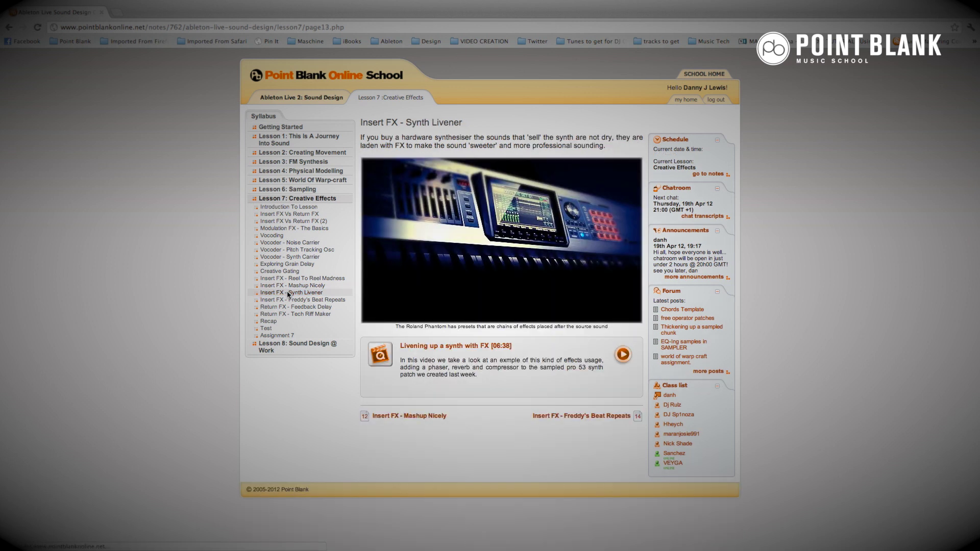
{"action": "left_click", "coordinate": [286, 302]}
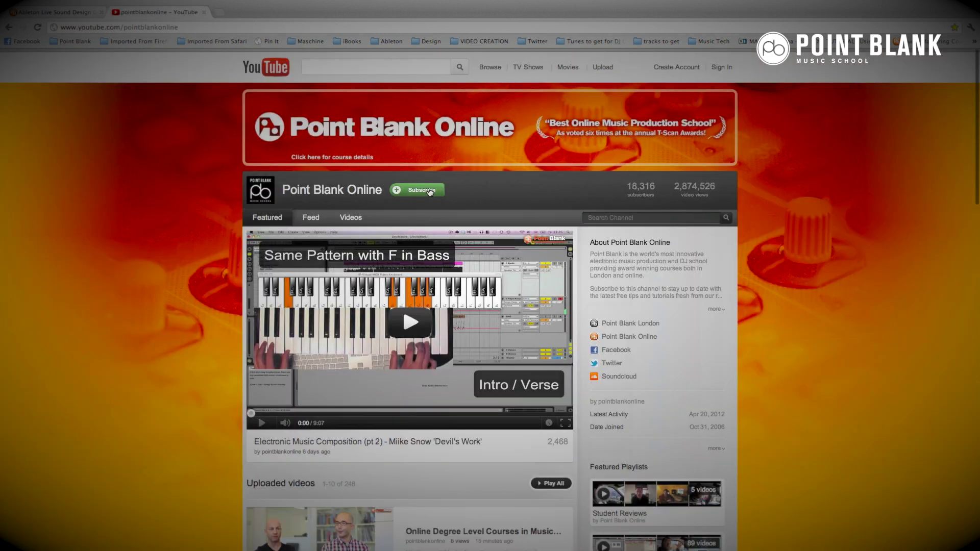
{"action": "scroll", "coordinate": [199, 278], "scroll_direction": "down", "scroll_amount": 12}
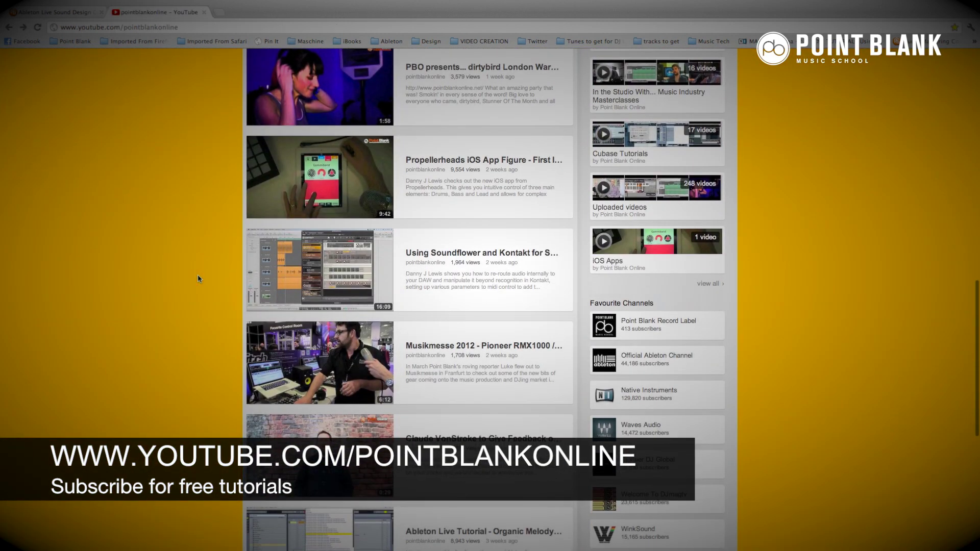